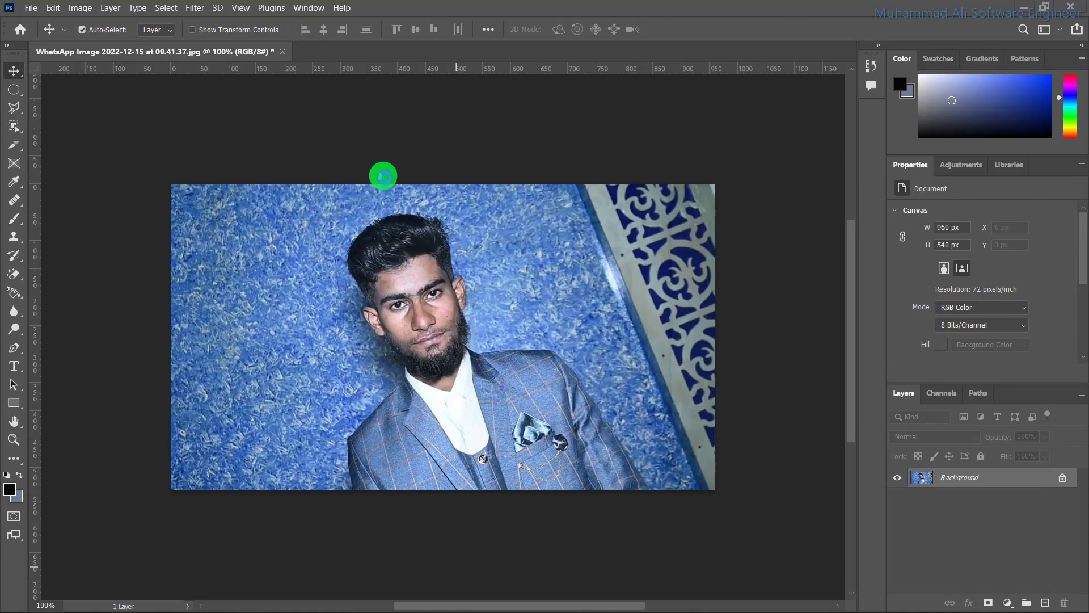
Unlock the Background layer so the photo becomes an editable Layer 0
left_click(1062, 479)
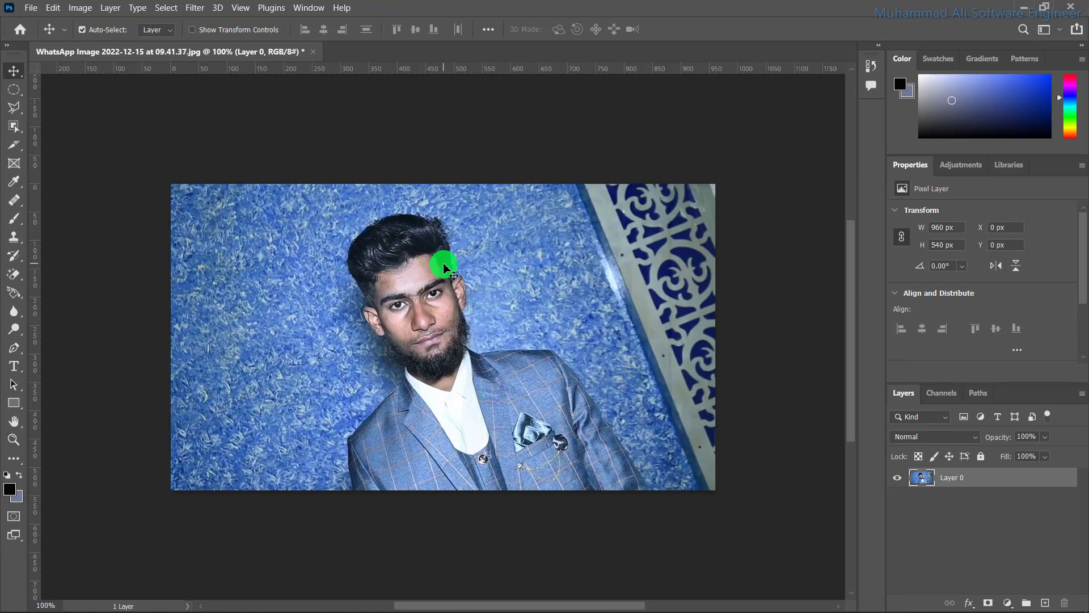
key("w")
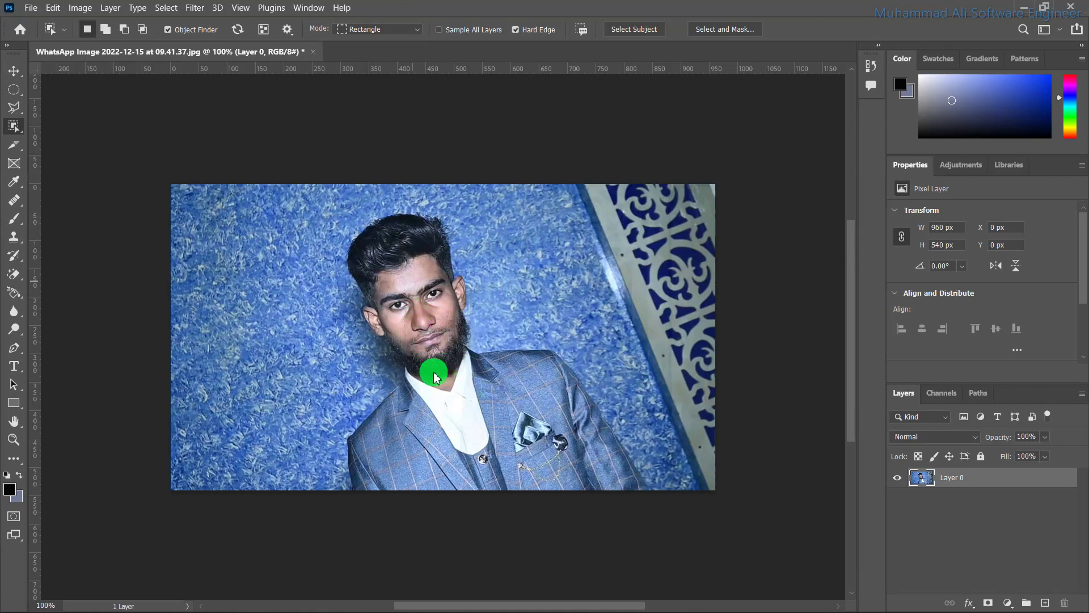
mouse_move(423, 346)
left_mouse_down()
mouse_move(438, 350)
mouse_move(441, 324)
left_mouse_up()
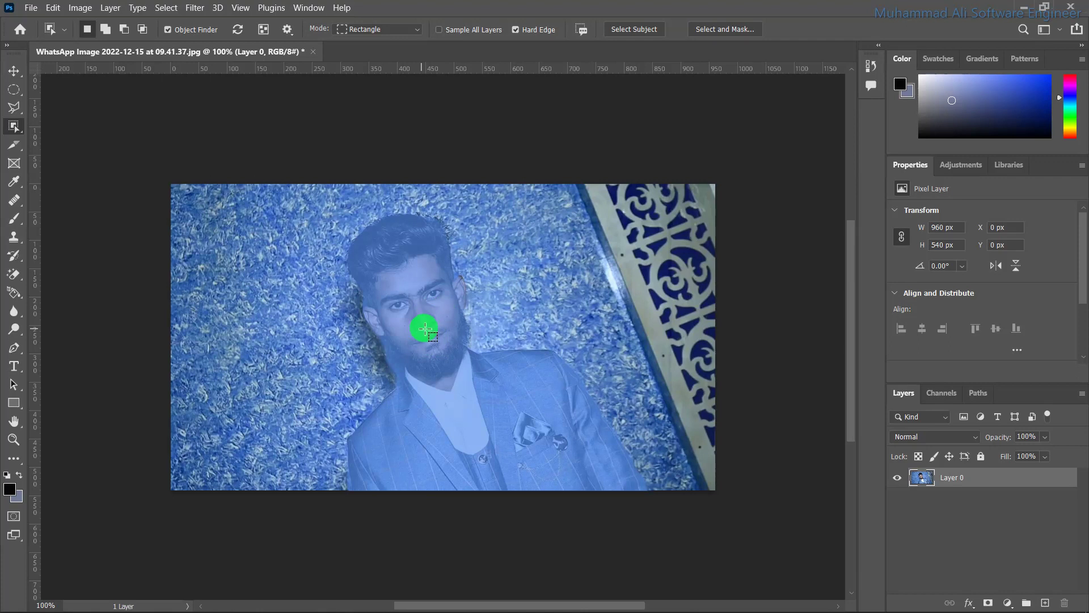
key("v")
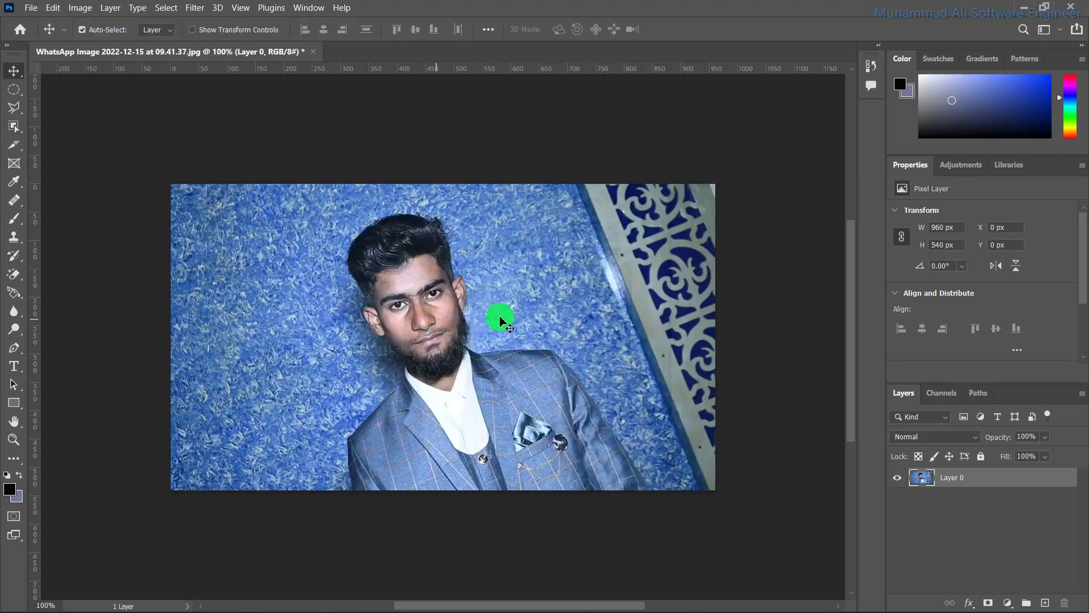
left_click_drag(391, 309, 379, 311)
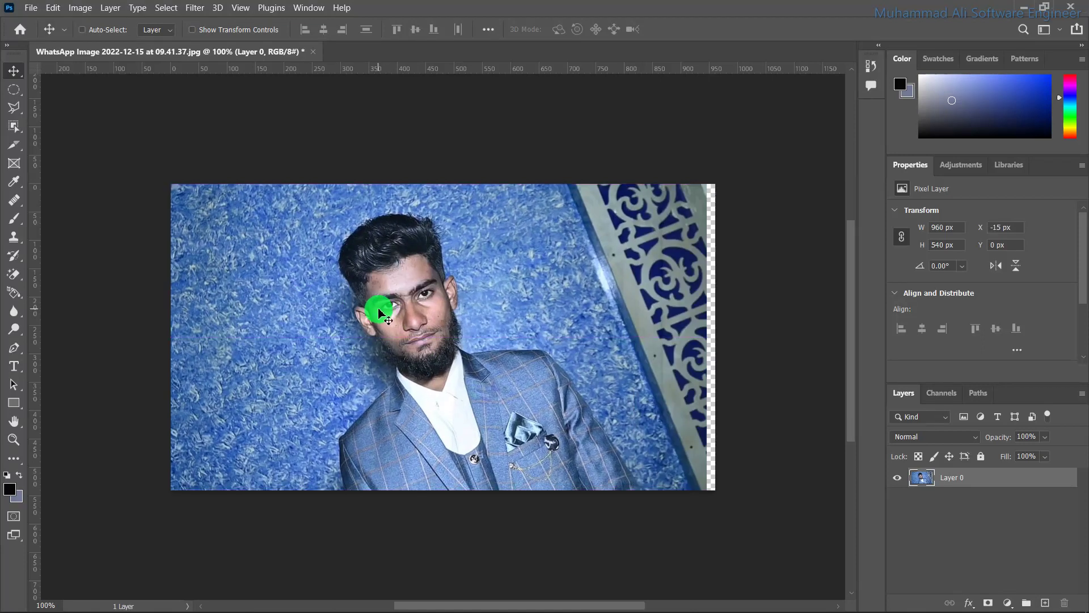
key("ctrl+z")
key("ctrl+z")
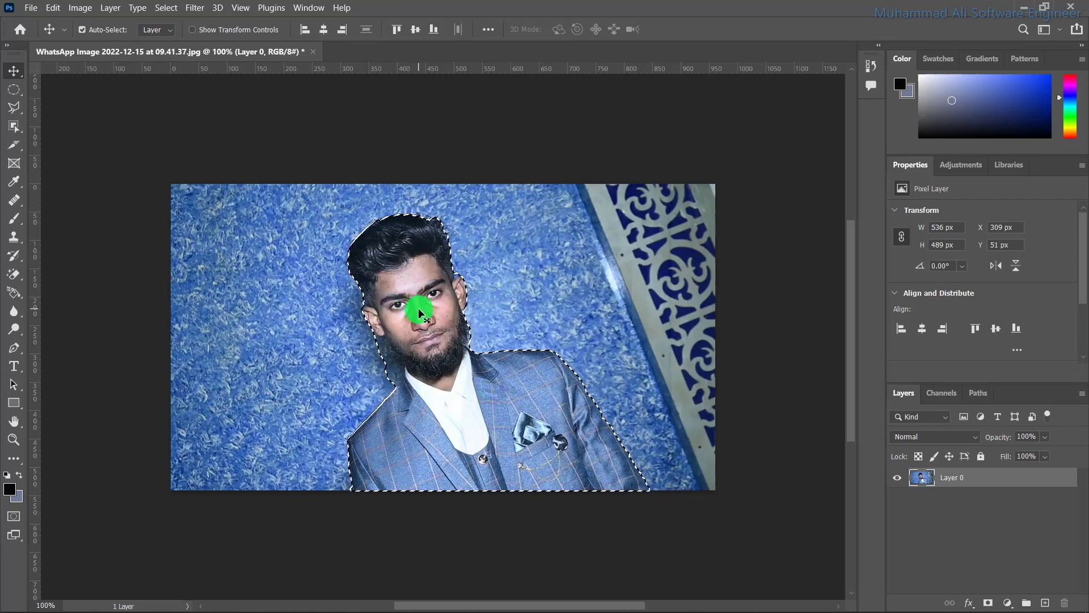
mouse_move(420, 312)
left_mouse_down()
mouse_move(533, 304)
mouse_move(389, 293)
left_mouse_up()
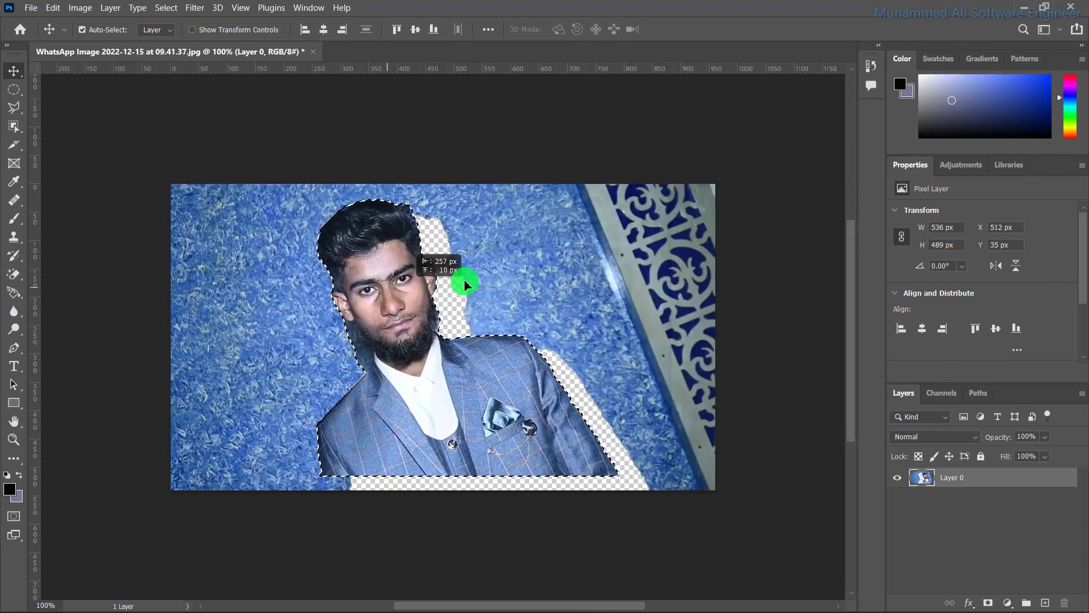
left_click_drag(389, 293, 497, 283)
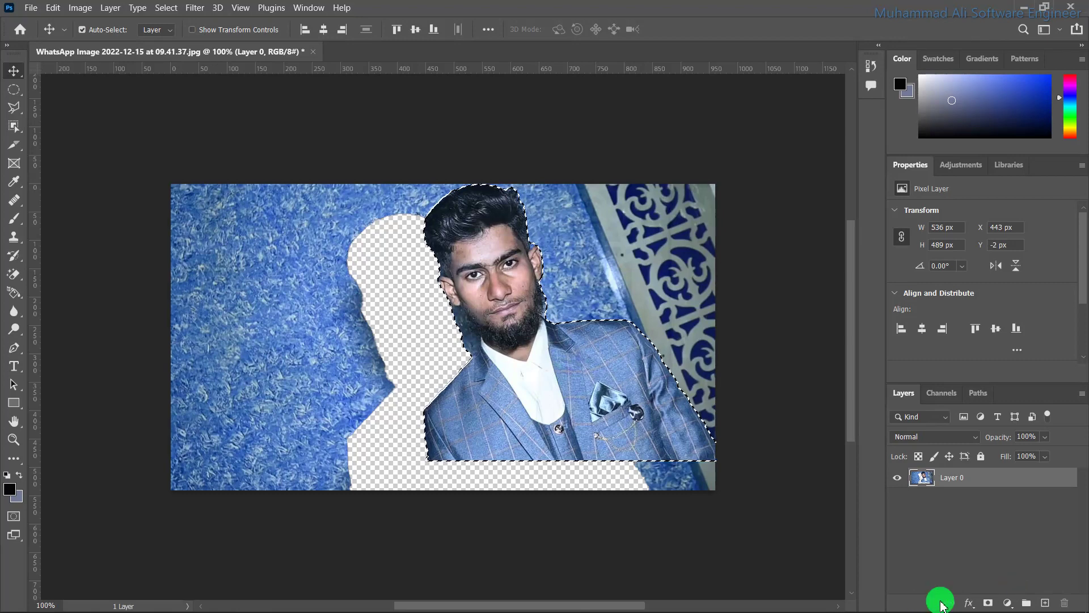
key("ctrl+z")
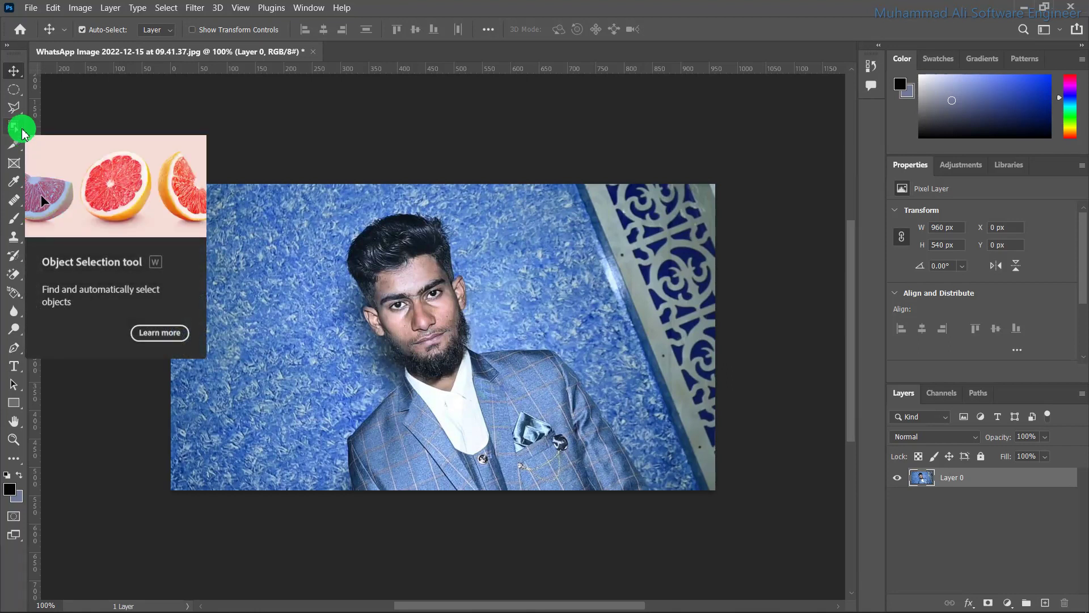
Switch to the Quick Selection Tool and select the man's forehead, eye and hair
left_click_drag(20, 135, 92, 157)
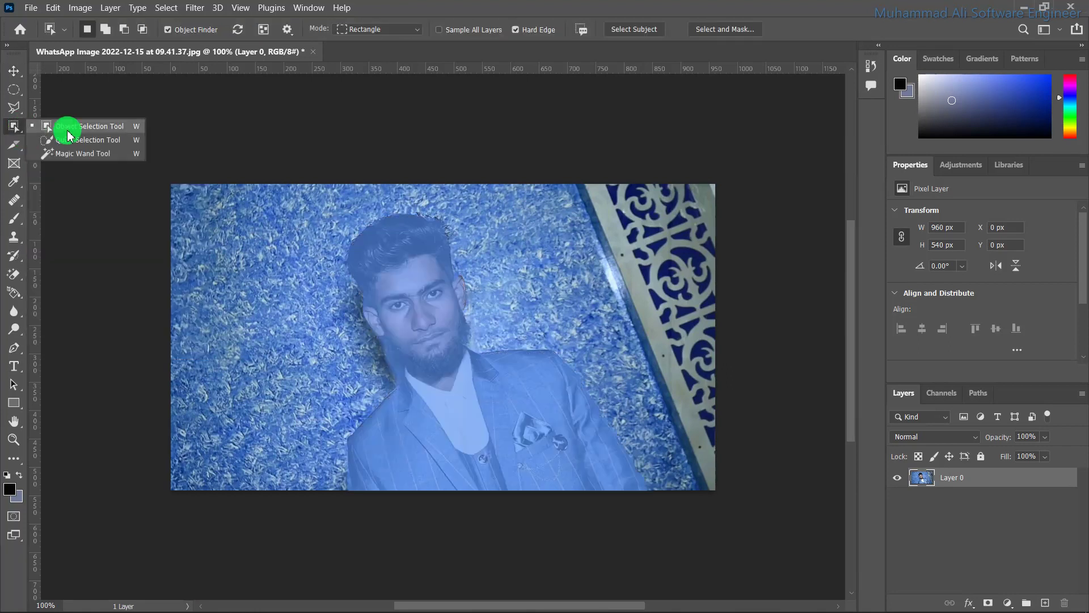
left_click(125, 142)
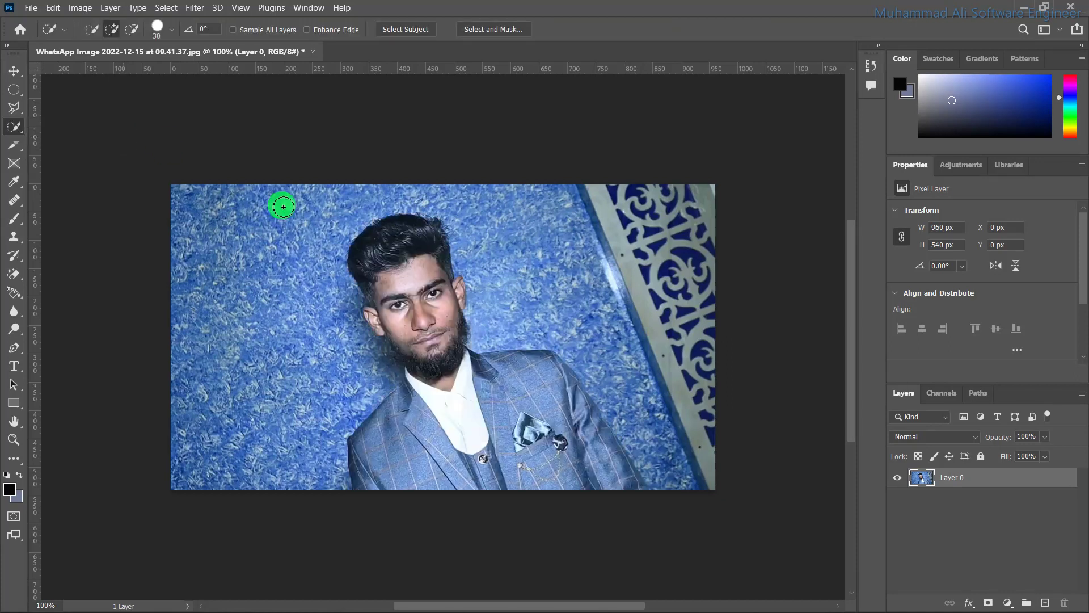
left_click(410, 286)
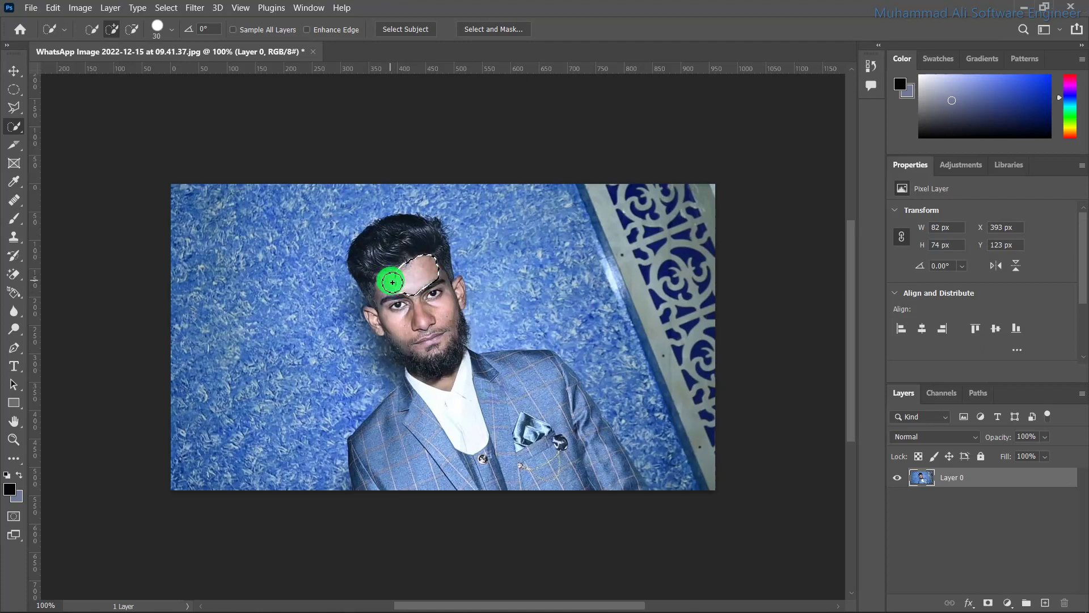
mouse_move(392, 282)
left_mouse_down()
mouse_move(382, 294)
mouse_move(418, 311)
mouse_move(453, 396)
mouse_move(431, 349)
left_mouse_up()
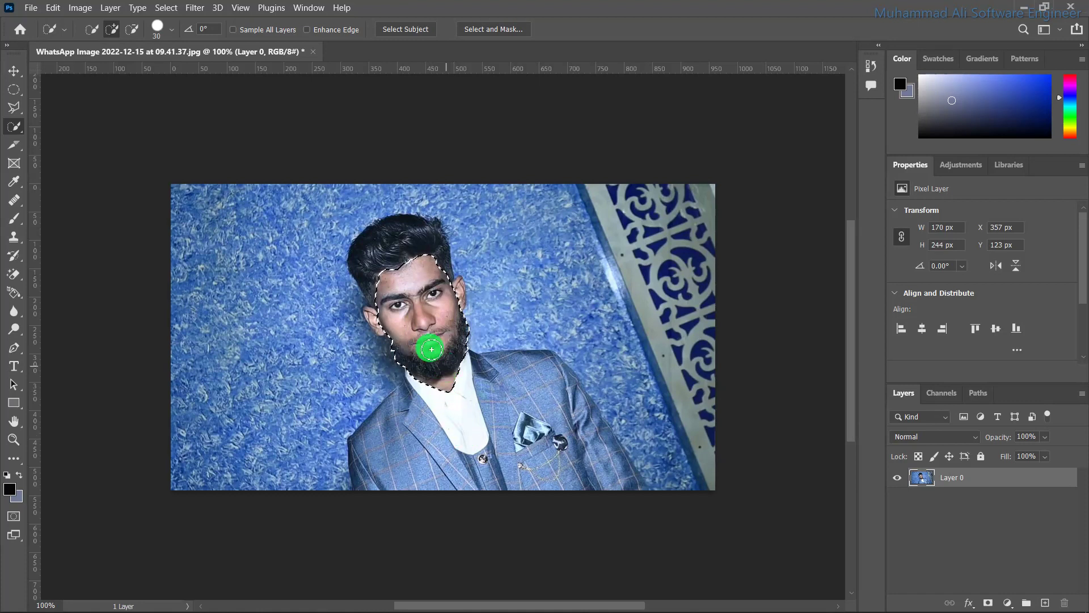
left_click_drag(394, 231, 391, 235)
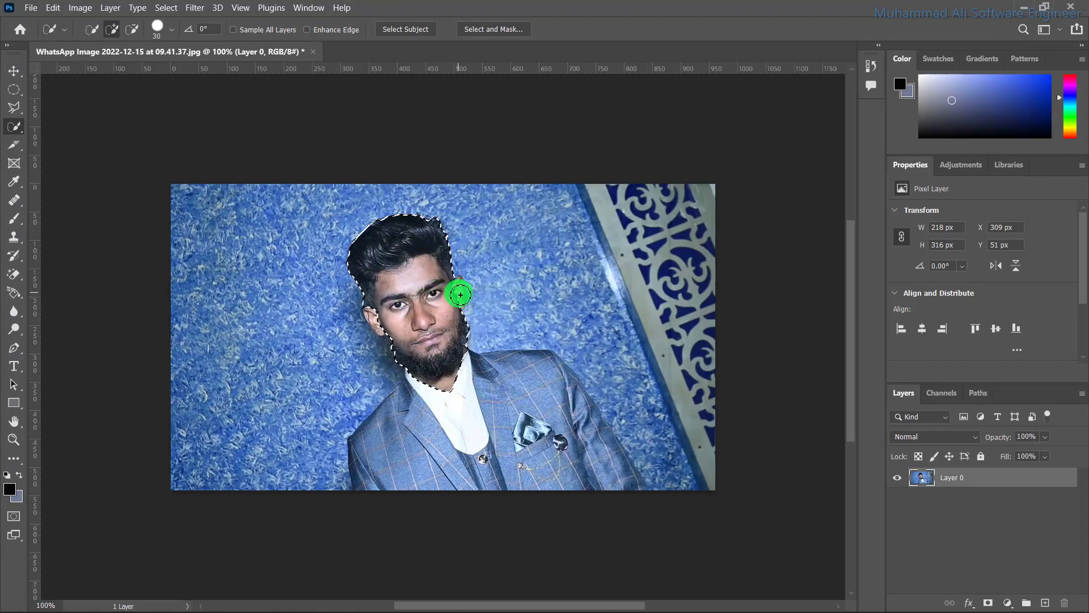
Add the ear, white shirt, suit shoulder, lapel, pocket square and right sleeve to the selection
left_click(371, 318)
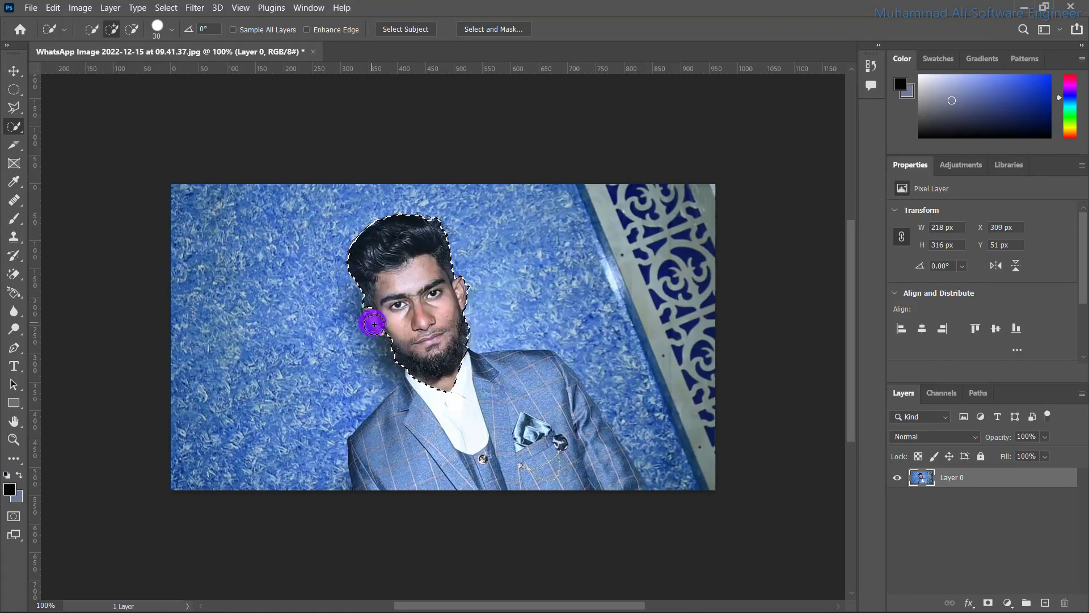
left_click(448, 424)
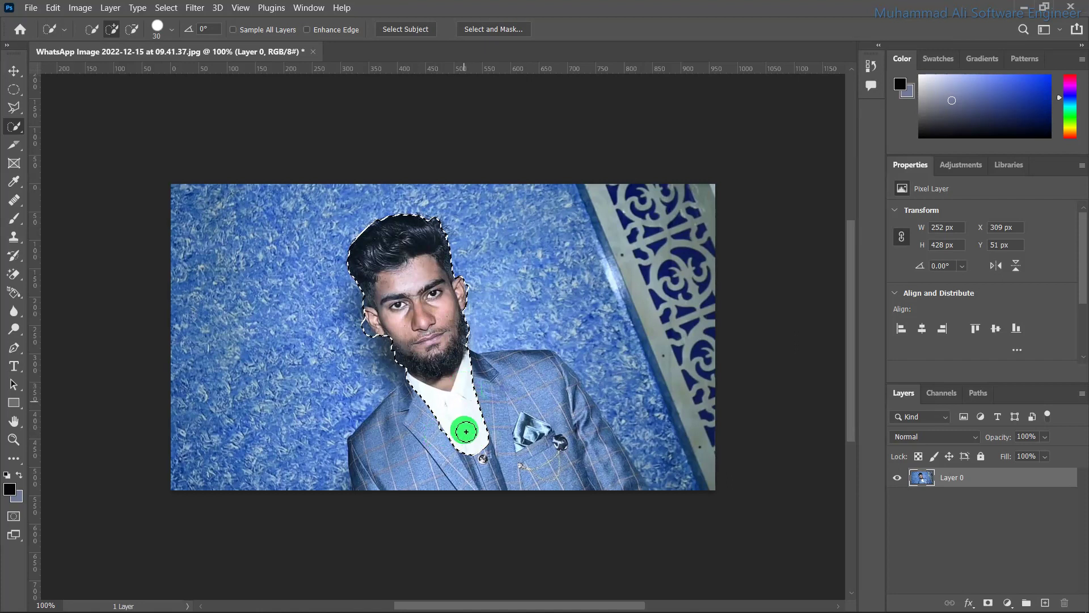
left_click(403, 443)
left_click(530, 391)
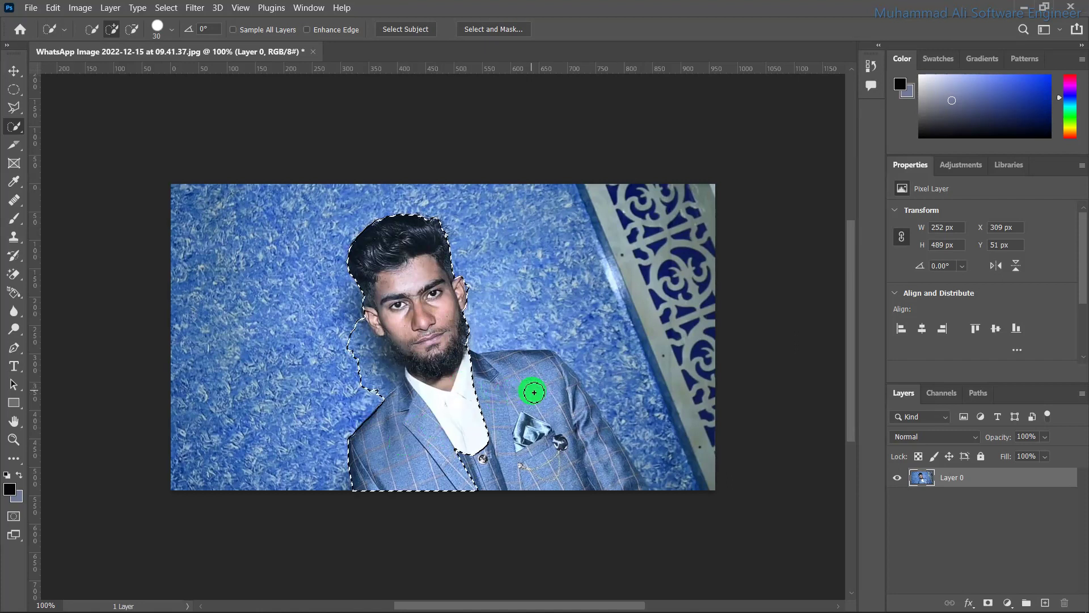
left_click(499, 404)
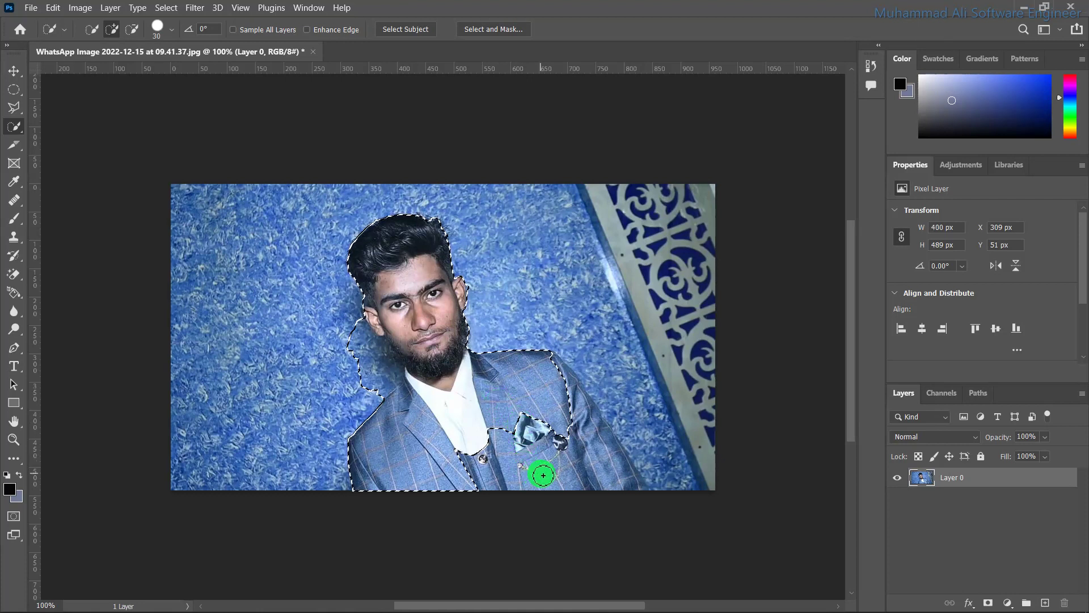
mouse_move(543, 476)
left_mouse_down()
mouse_move(615, 483)
mouse_move(603, 426)
mouse_move(499, 360)
mouse_move(365, 354)
mouse_move(406, 355)
mouse_move(348, 370)
mouse_move(347, 435)
mouse_move(396, 341)
mouse_move(335, 367)
mouse_move(319, 331)
mouse_move(323, 304)
mouse_move(280, 338)
mouse_move(273, 373)
left_mouse_up()
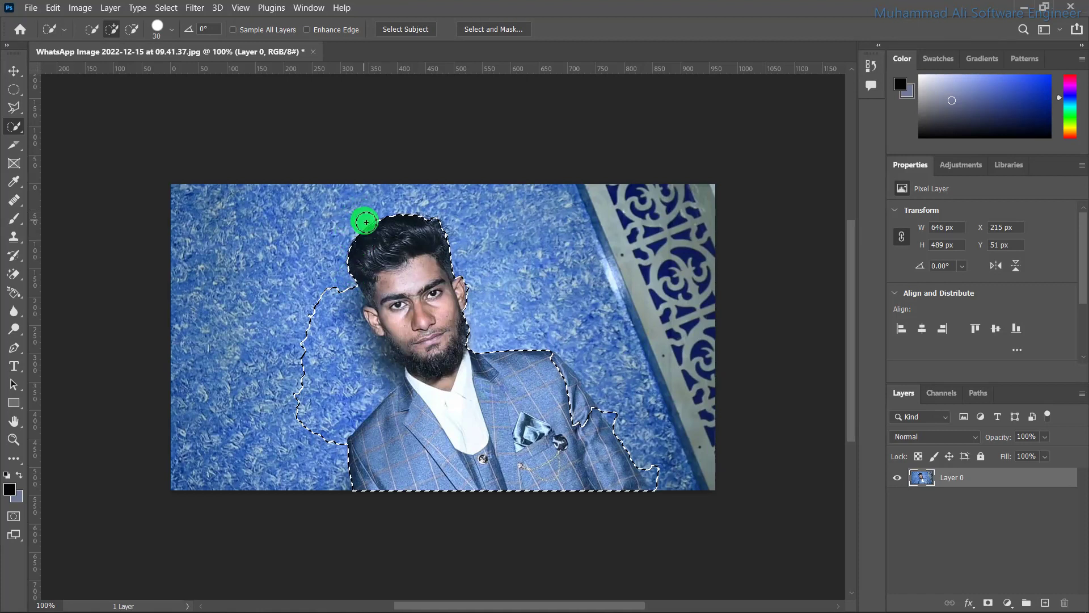
Extend the selection over the blue wall left of, above and right of the head
left_click_drag(366, 221, 332, 292)
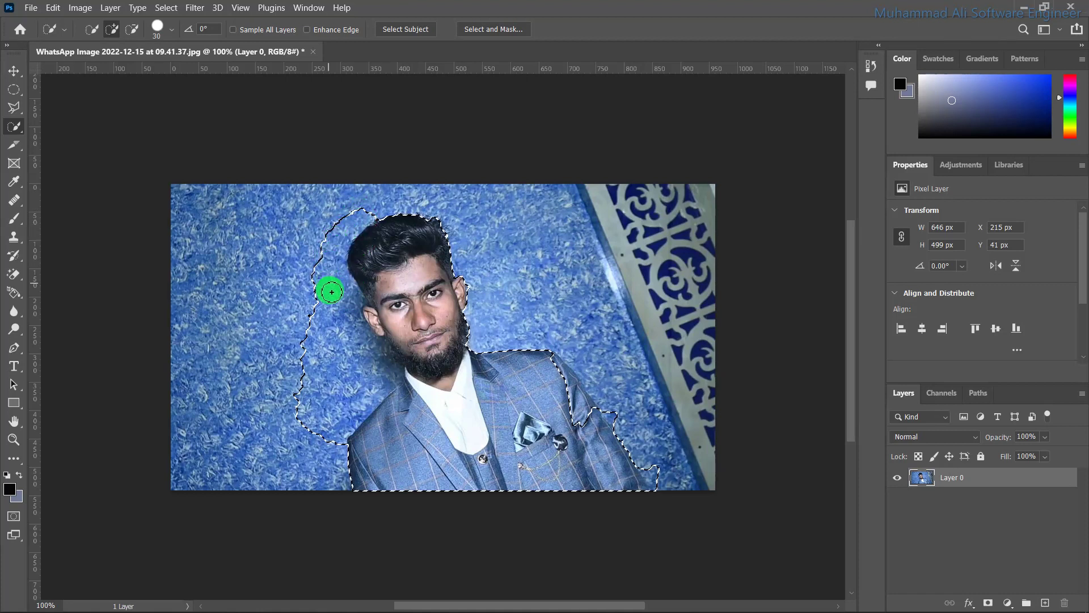
mouse_move(331, 292)
left_mouse_down()
mouse_move(453, 227)
mouse_move(498, 334)
left_mouse_up()
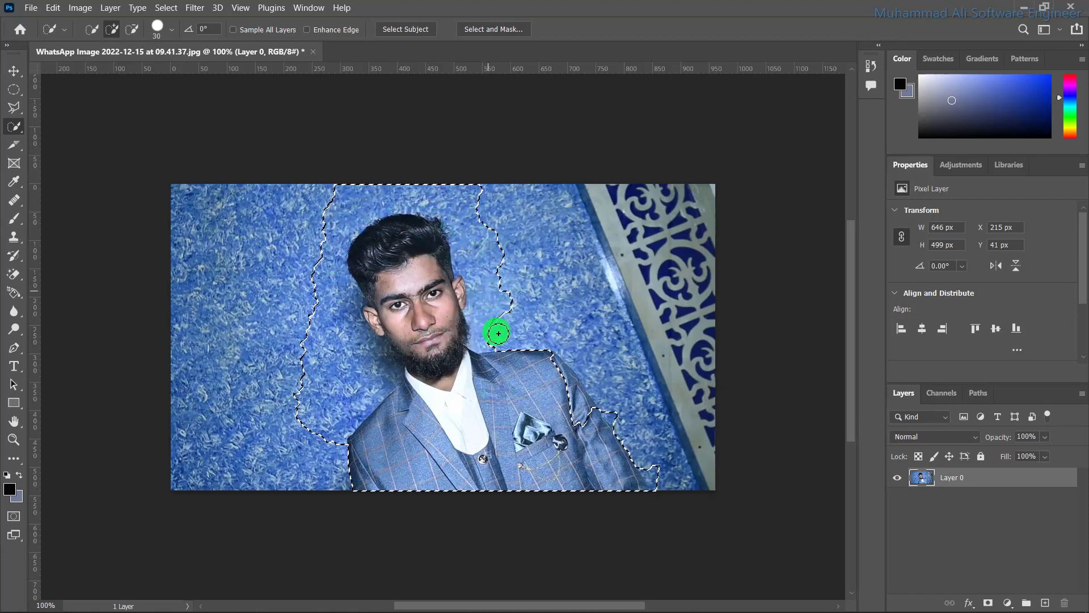
mouse_move(498, 334)
left_mouse_down()
mouse_move(495, 251)
mouse_move(564, 357)
mouse_move(658, 431)
mouse_move(649, 458)
mouse_move(475, 231)
mouse_move(396, 216)
mouse_move(340, 189)
mouse_move(311, 372)
mouse_move(273, 455)
mouse_move(197, 477)
mouse_move(379, 221)
mouse_move(192, 564)
mouse_move(349, 260)
mouse_move(175, 479)
mouse_move(391, 104)
mouse_move(214, 338)
mouse_move(581, 282)
mouse_move(595, 214)
left_mouse_up()
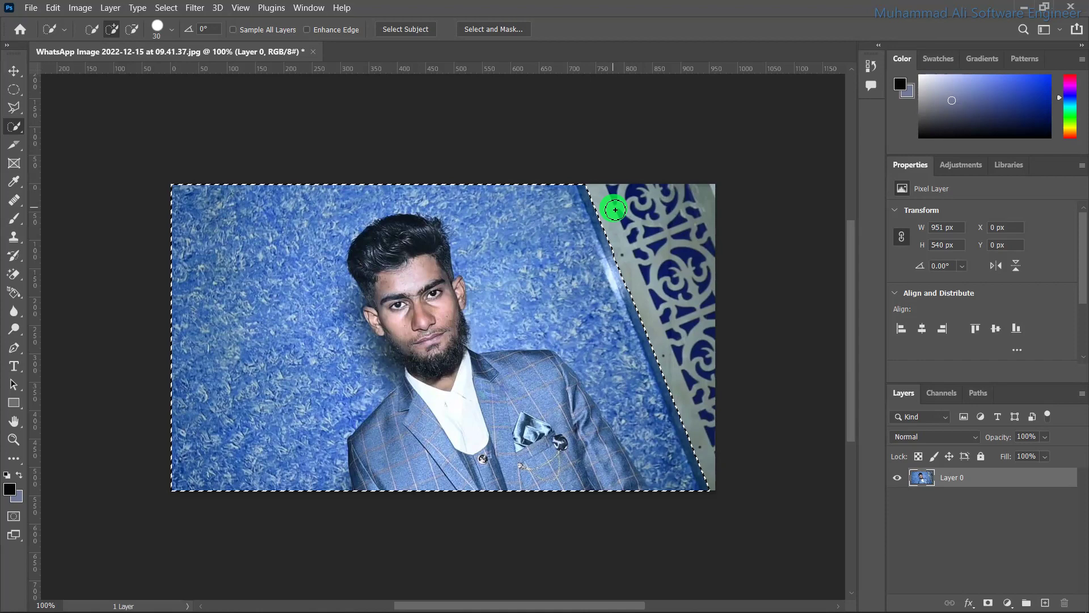
Trial-delete the selected area, undo it, deselect, and switch to the Magic Wand Tool
key("Delete")
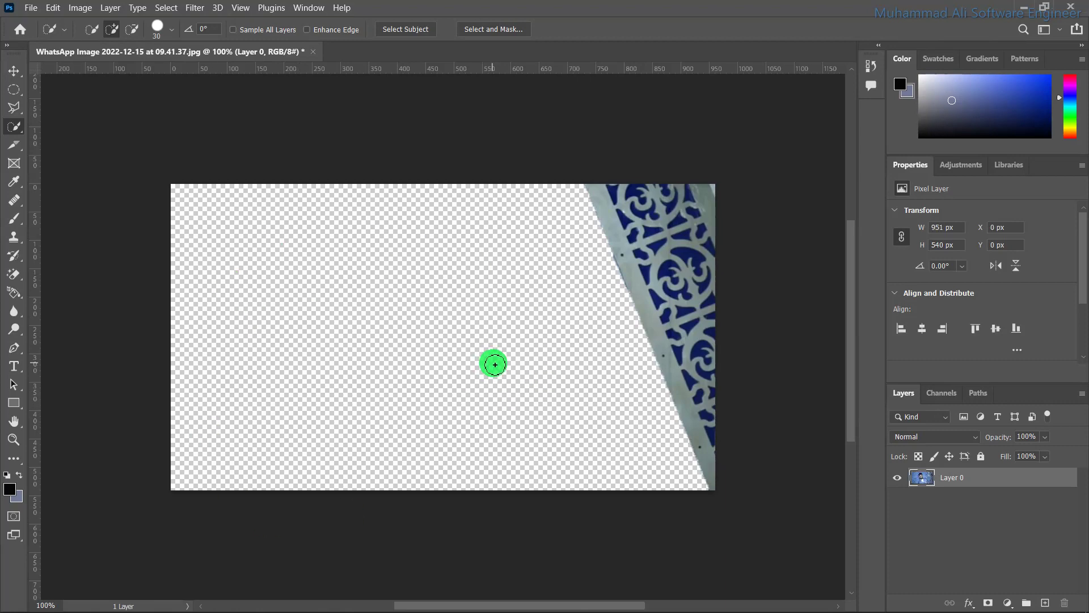
key("ctrl+z")
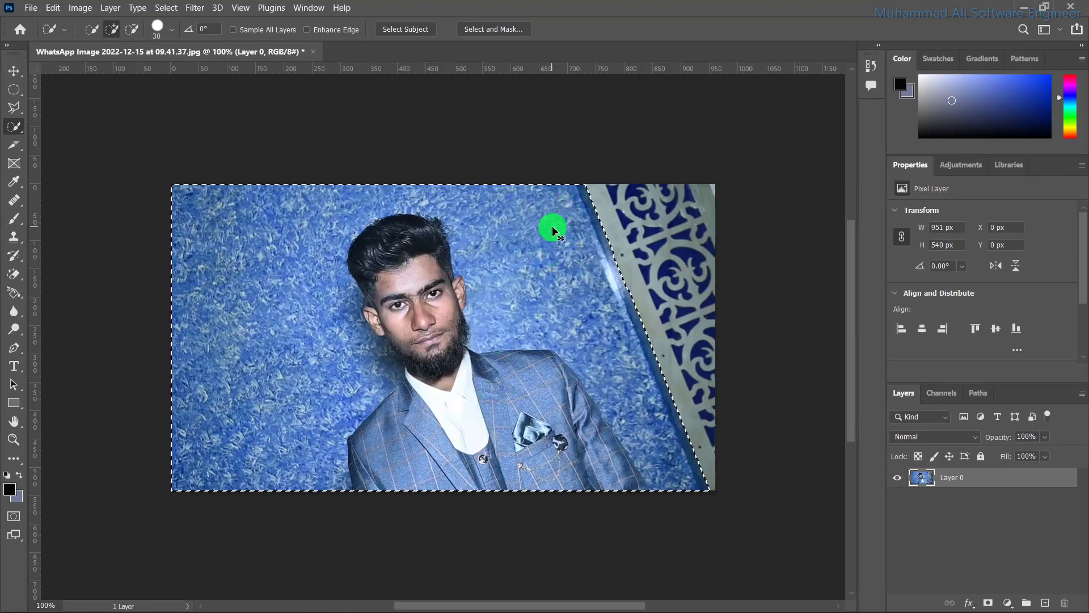
key("ctrl+d")
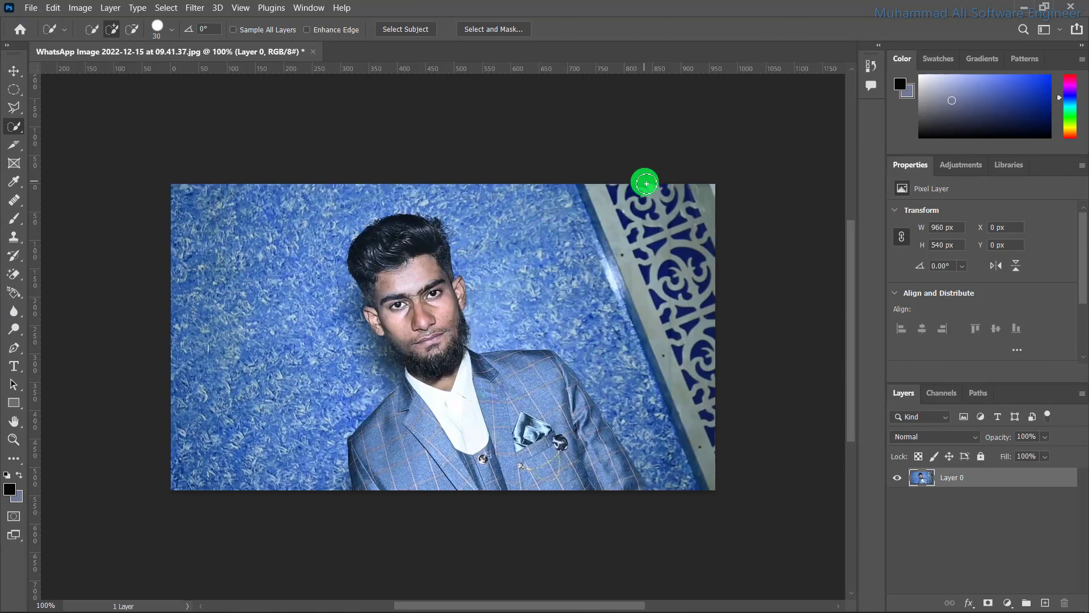
right_click(19, 132)
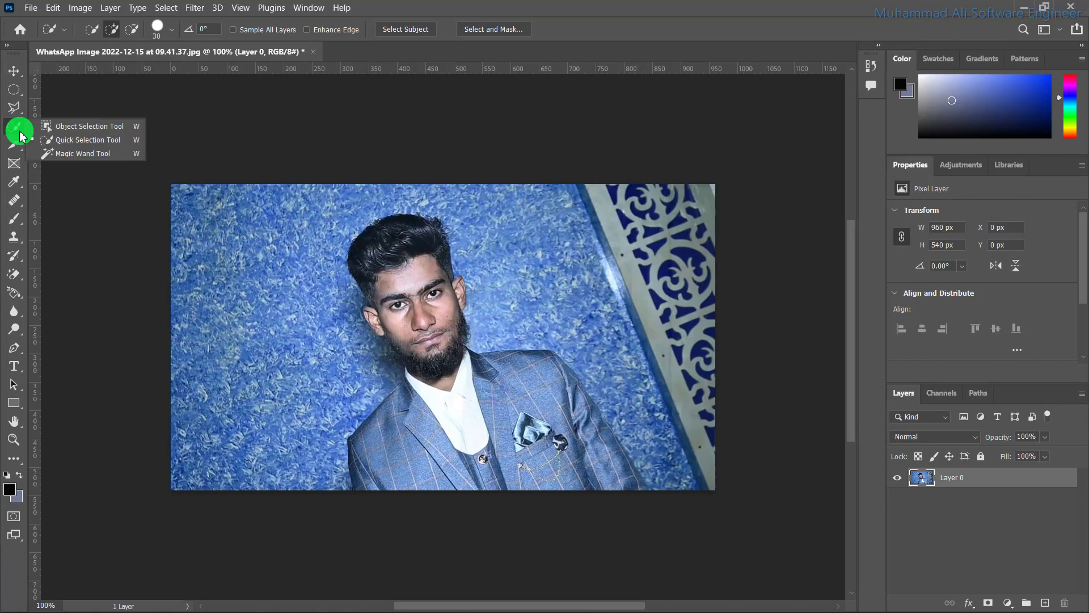
left_click(71, 153)
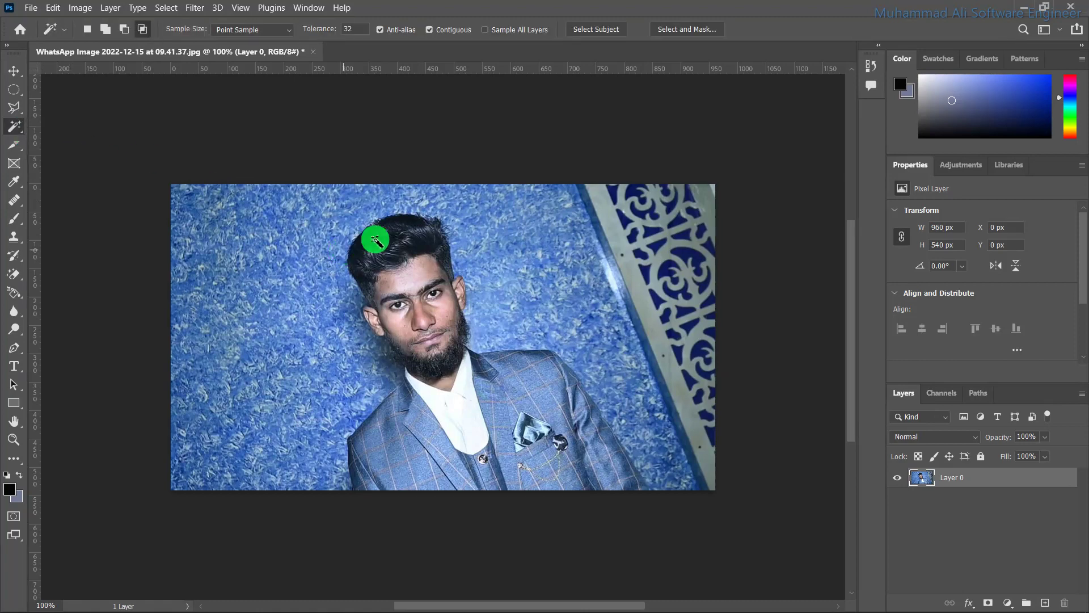
Magic Wand-select the blue background areas and dark pillar holes, then delete them to transparency
left_click(531, 258)
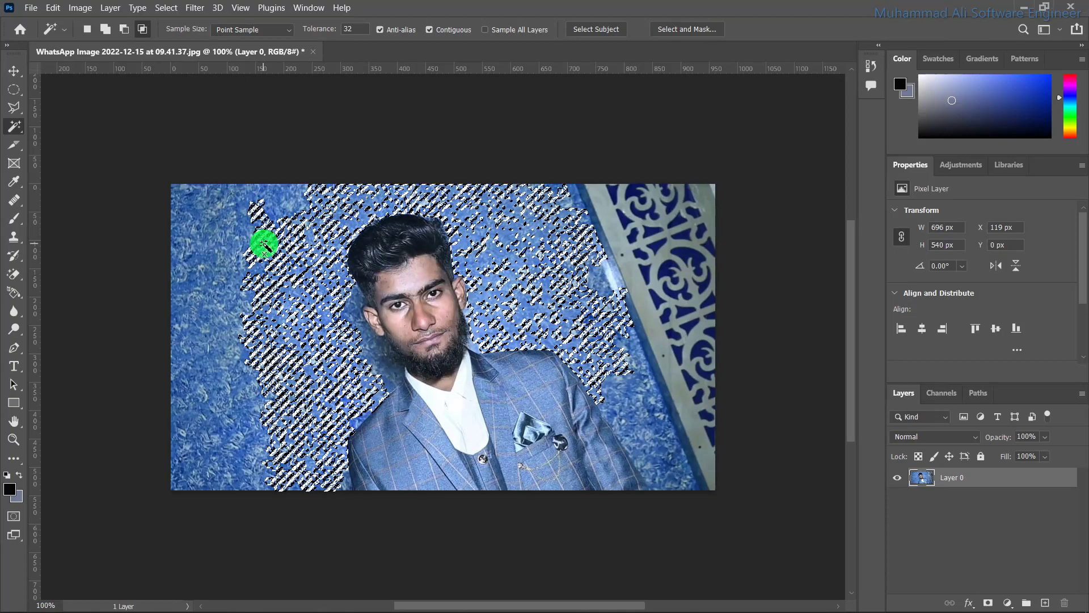
left_click(227, 245)
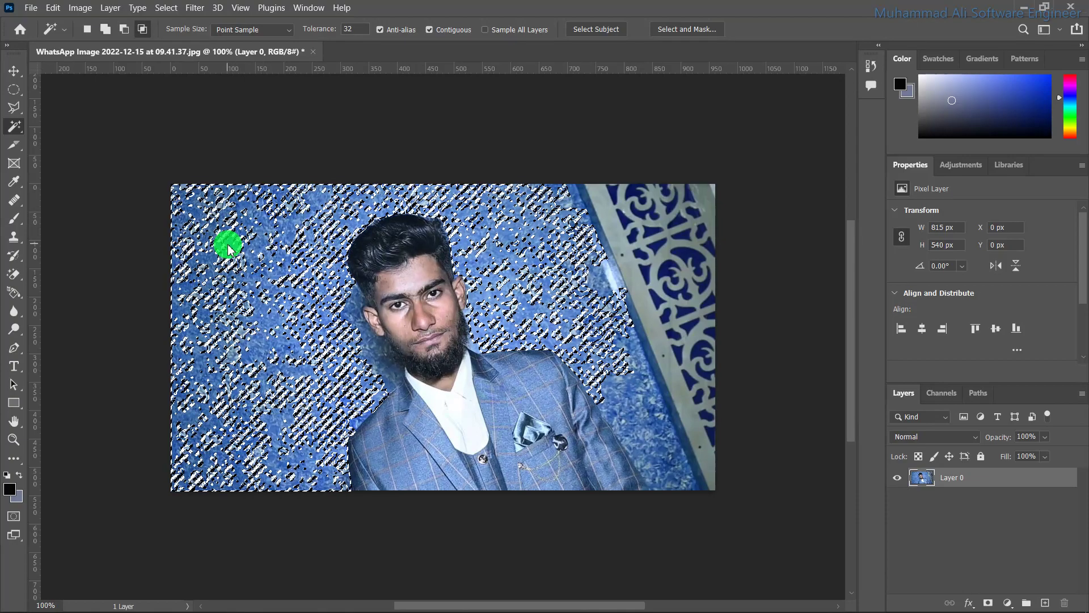
left_click(649, 430)
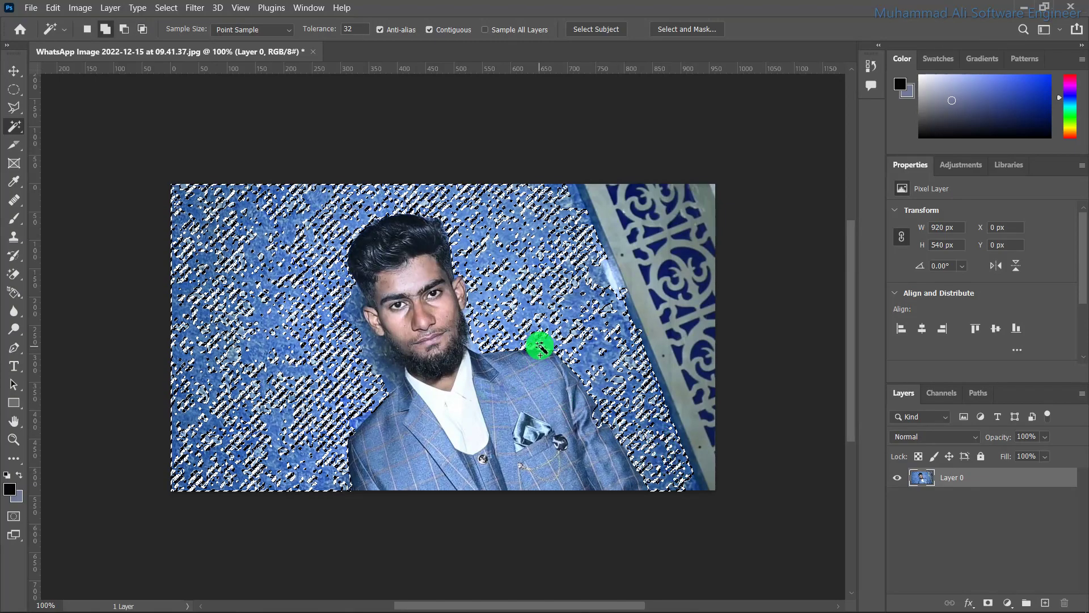
left_click(665, 276)
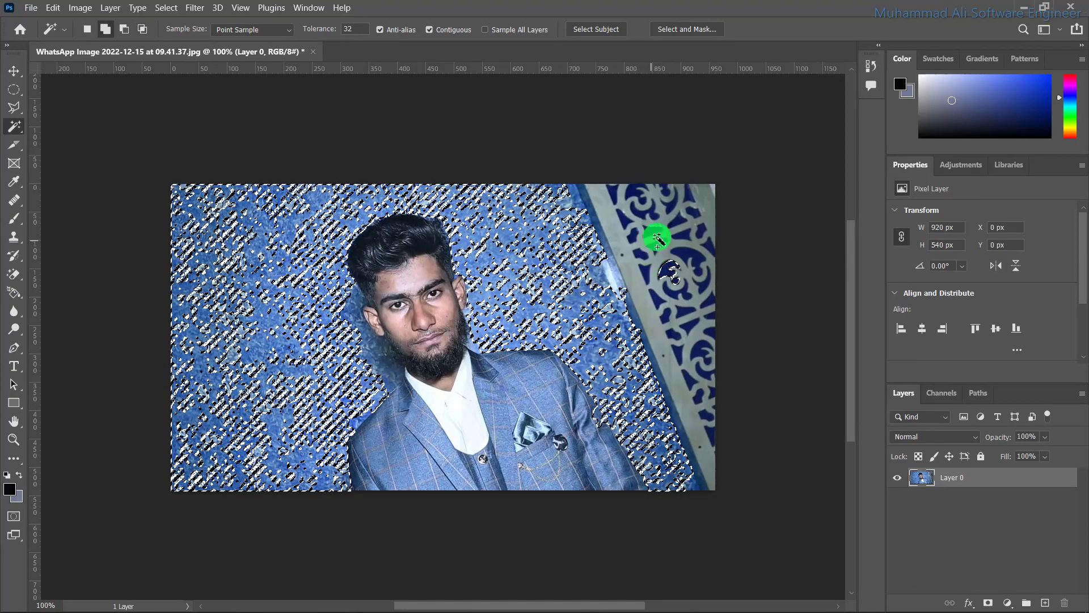
left_click(689, 255)
left_click(679, 227)
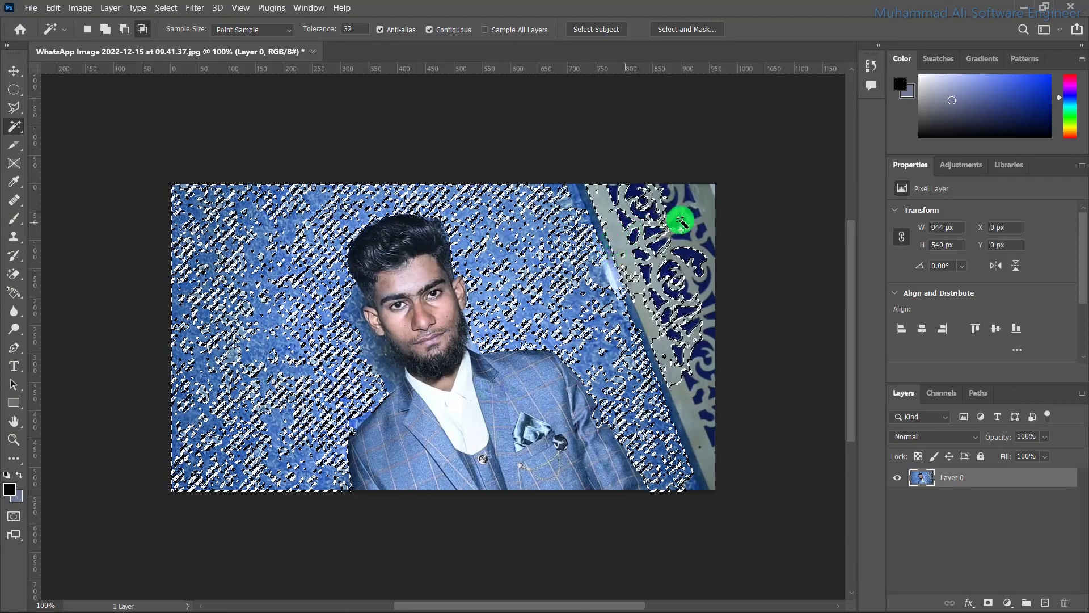
left_click(698, 286)
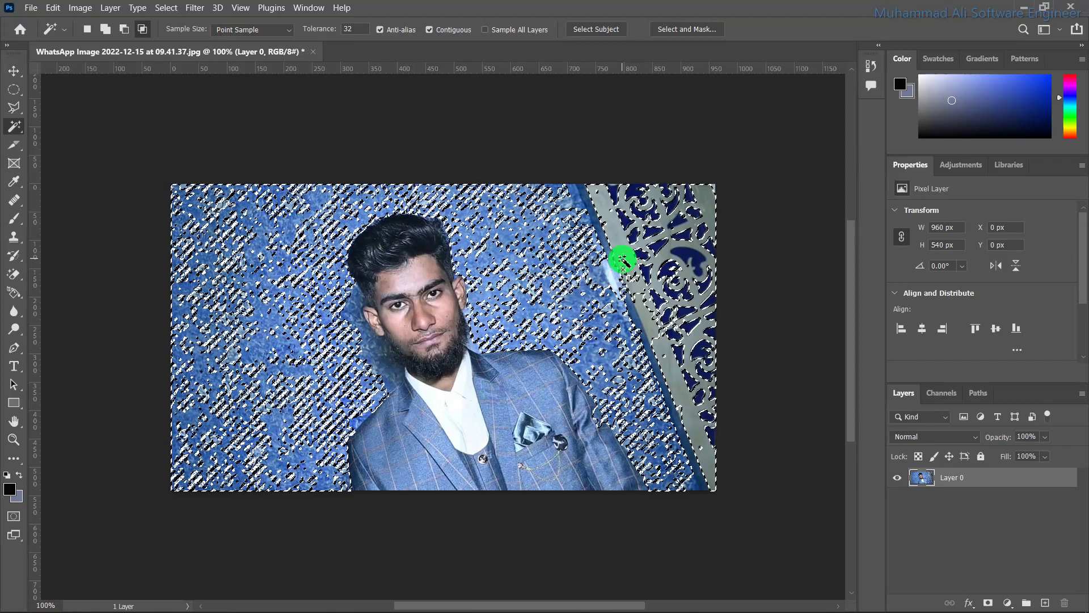
key("Delete")
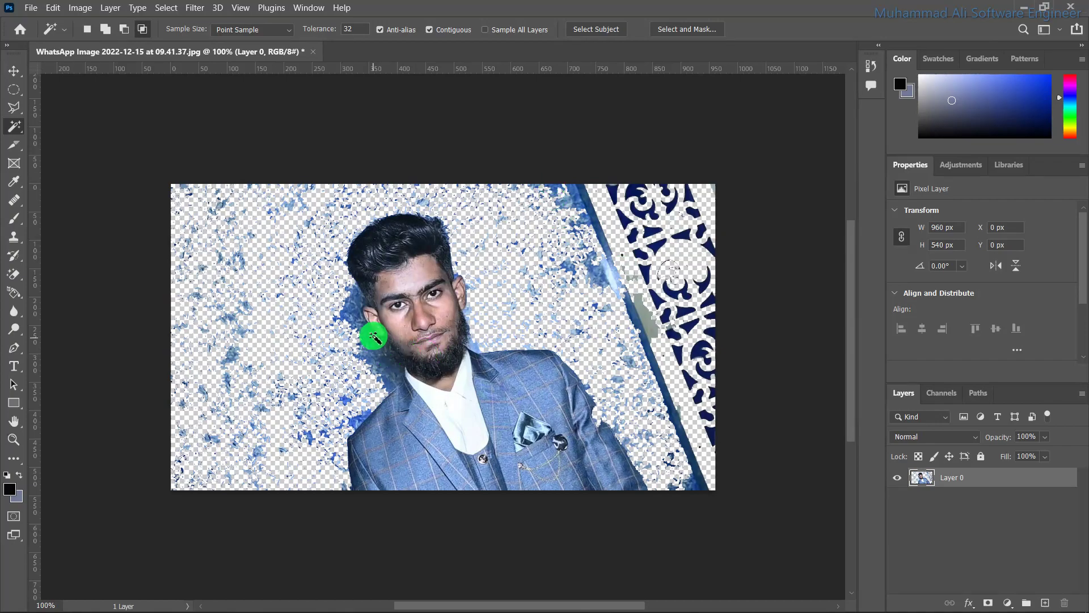
Try Magic Wand clicks on the left lapel and dismiss the 'No pixels are selected' warning
left_click(397, 457)
left_click(430, 464)
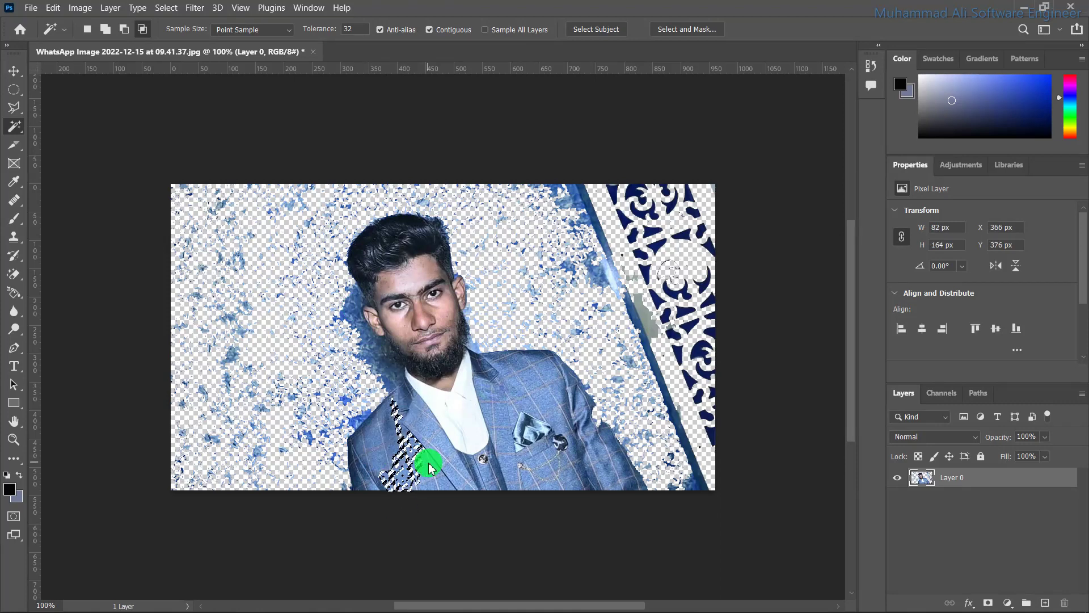
left_click(443, 466)
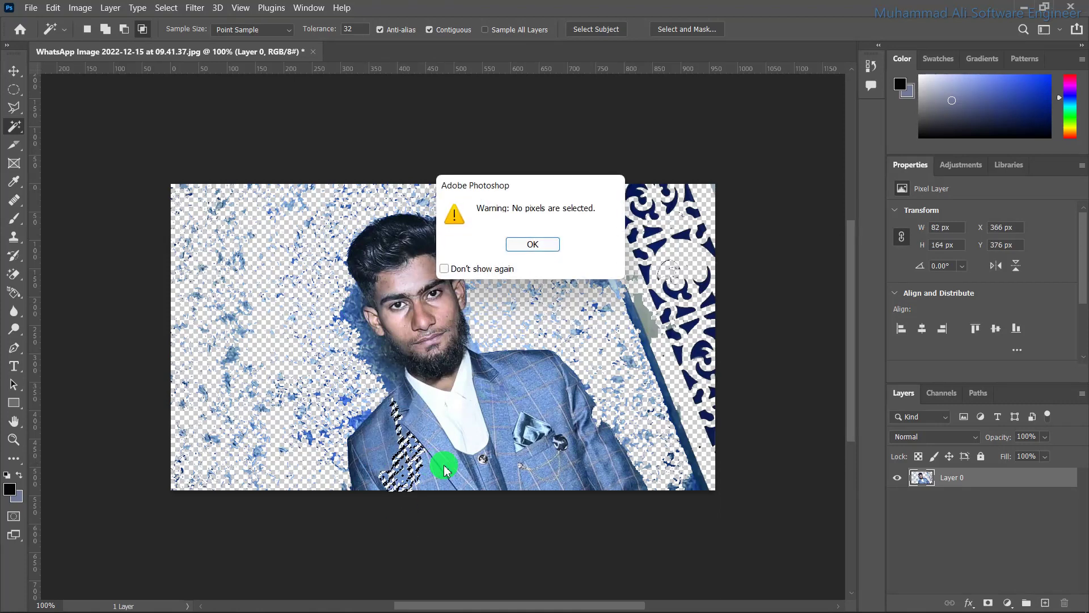
key("Return")
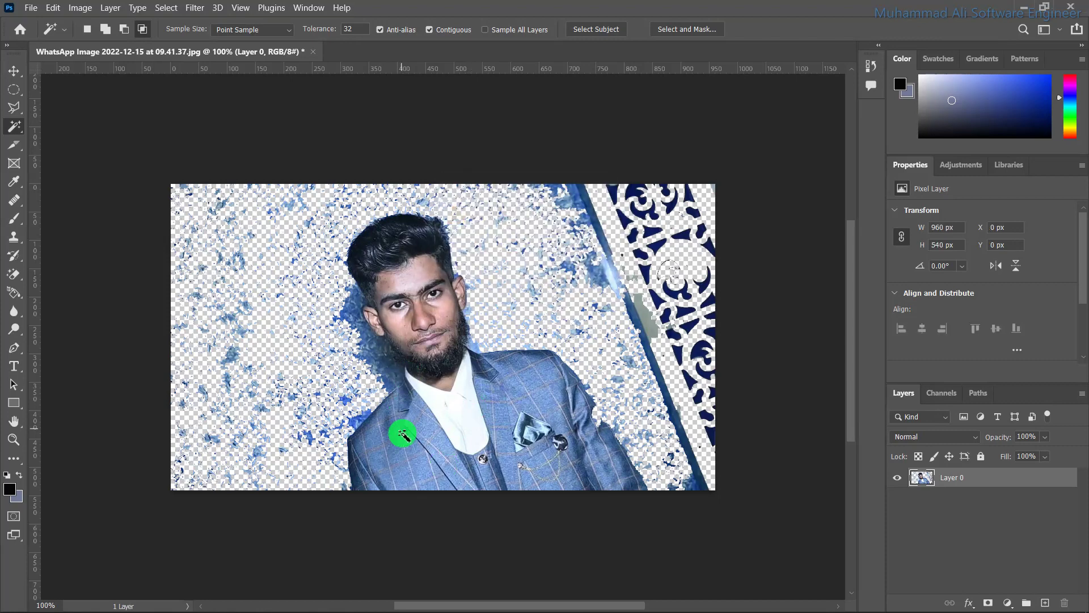
Select the jacket's left lapel, inner lapel and lower front with Magic Wand clicks
left_click(402, 434)
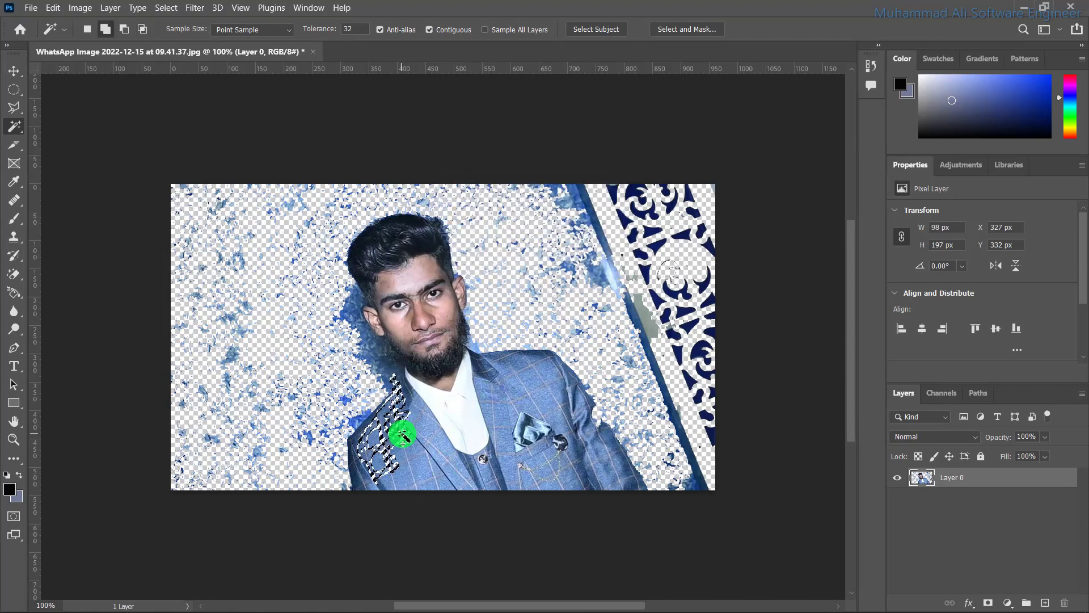
left_click(403, 461, "shift")
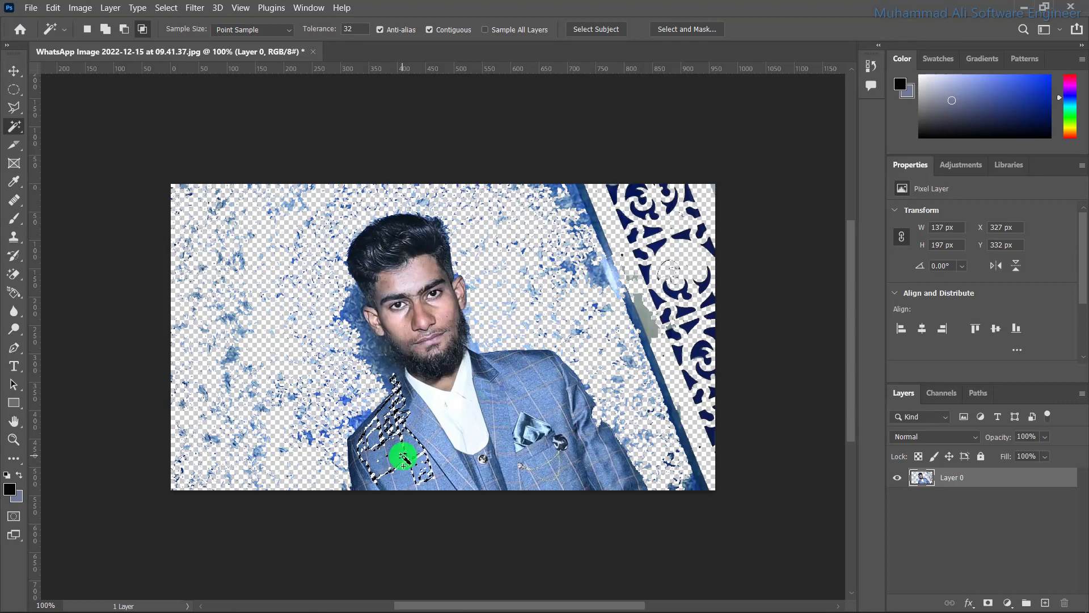
left_click(440, 475, "shift")
left_click(458, 477)
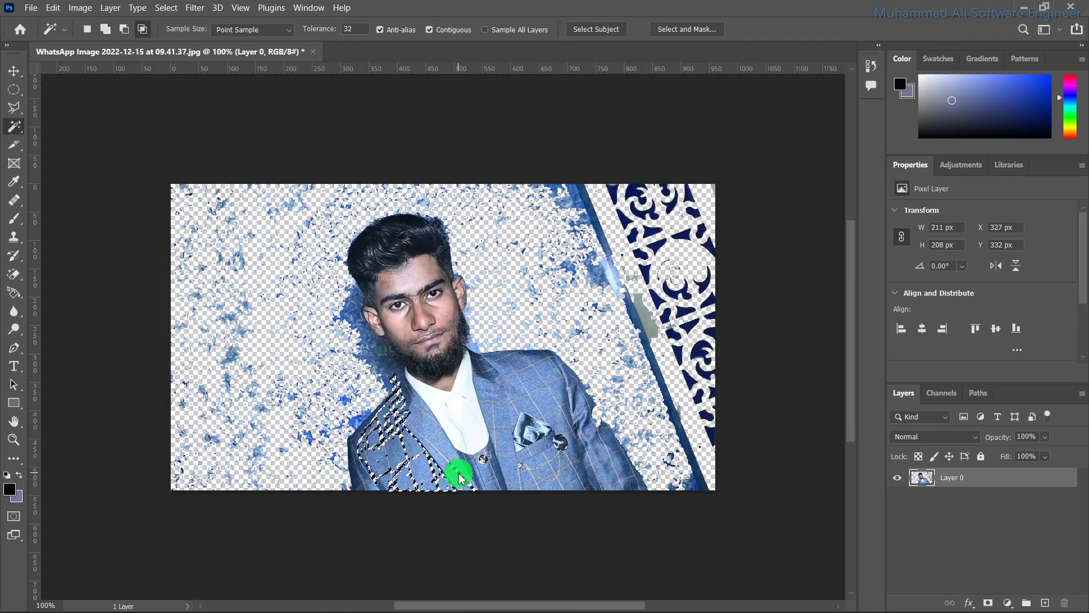
left_click(422, 437)
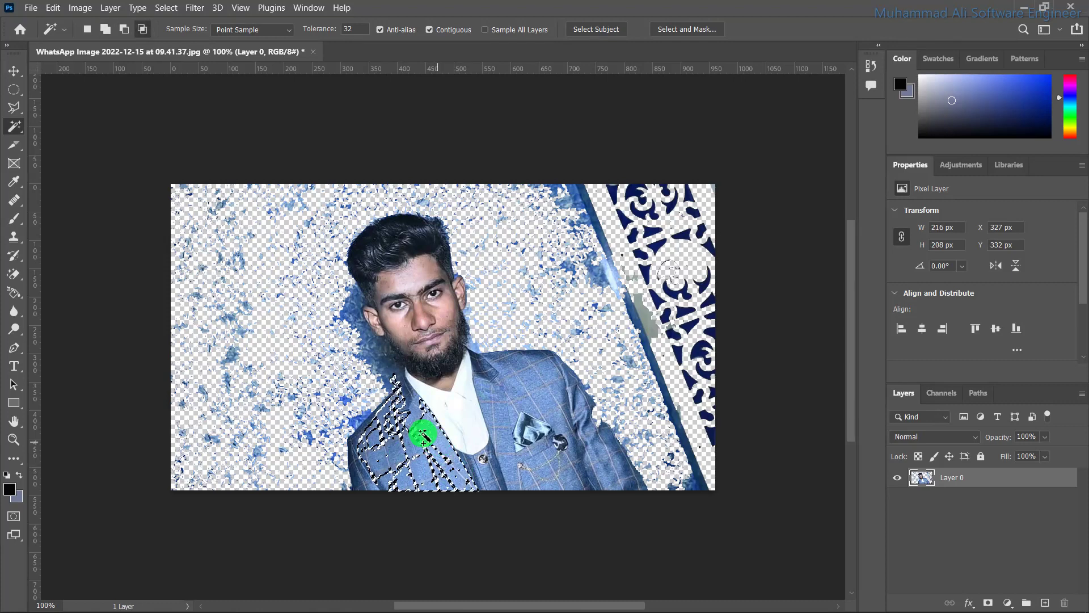
left_click(418, 418, "shift")
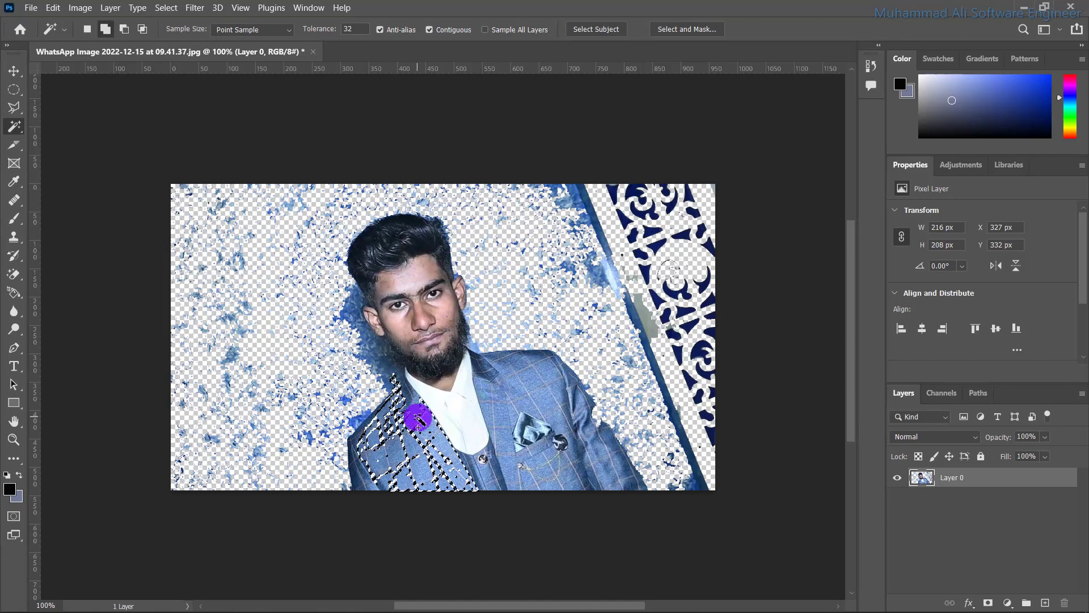
Add the white shirt, jacket's right side, pocket, shoulder, lower edge and vest to the selection
left_click(473, 417)
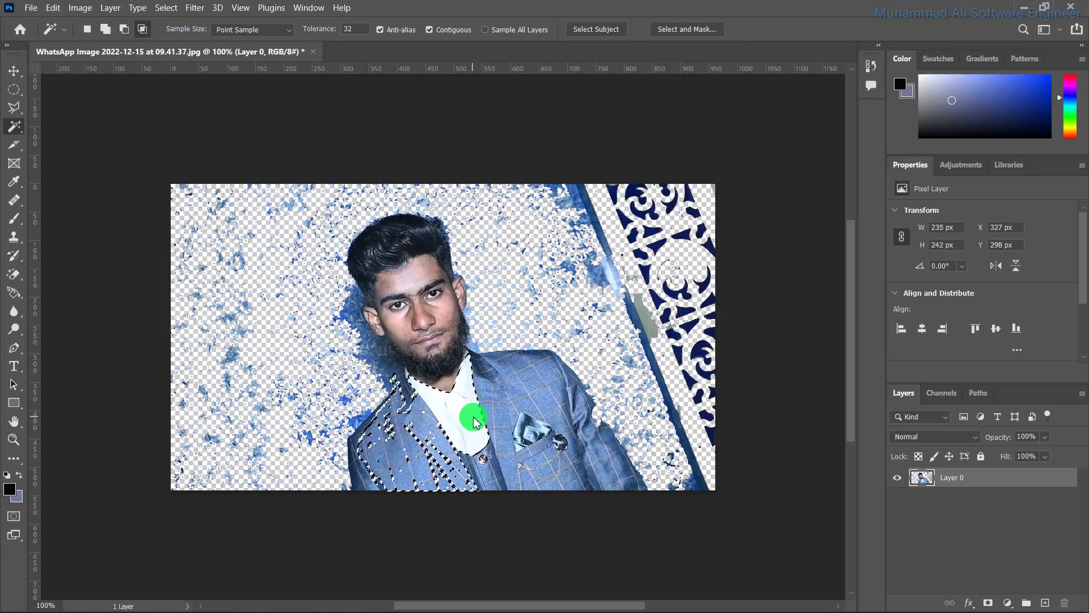
left_click(510, 410)
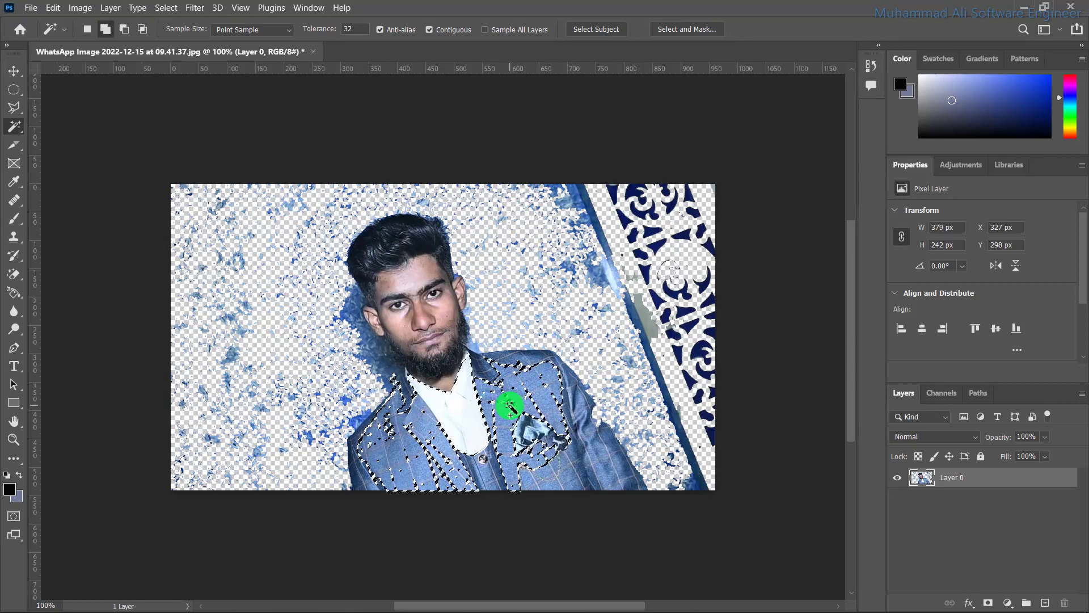
left_click(614, 455, "shift")
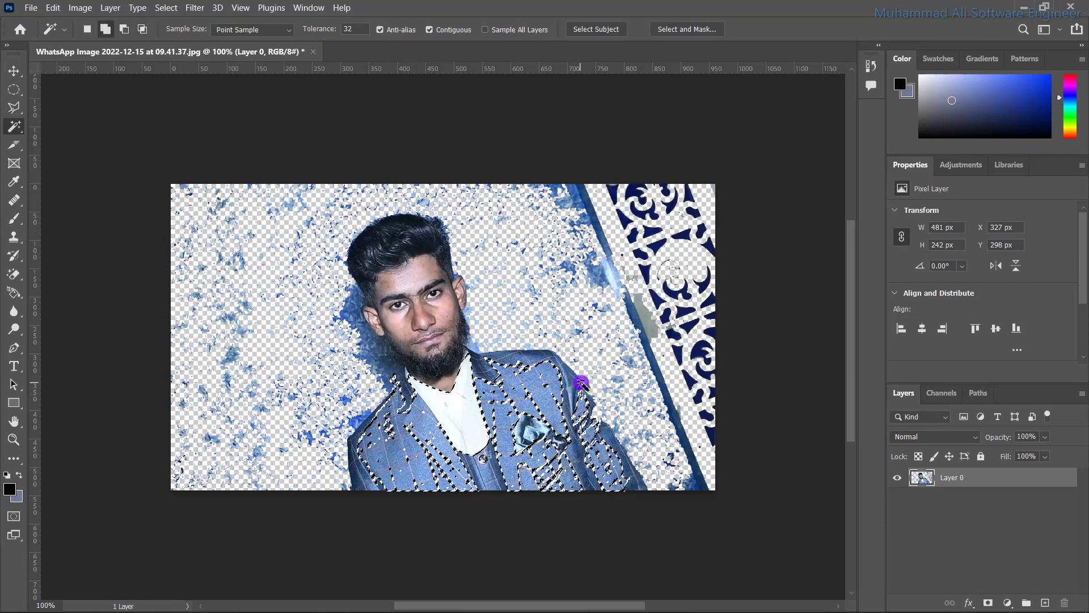
left_click(528, 368)
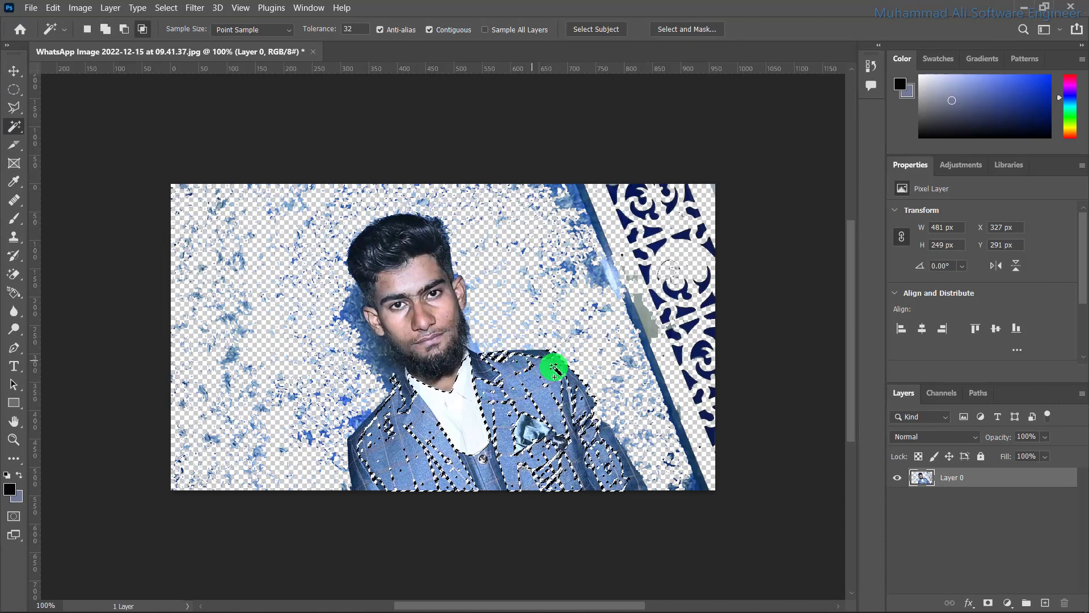
left_click(643, 486)
left_click(624, 463)
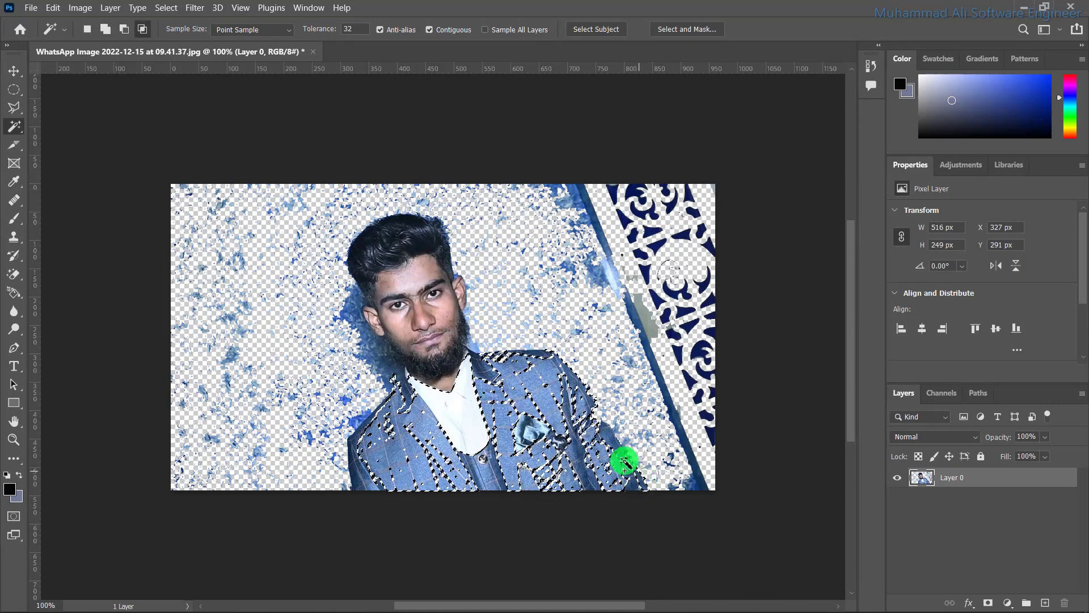
left_click(473, 460)
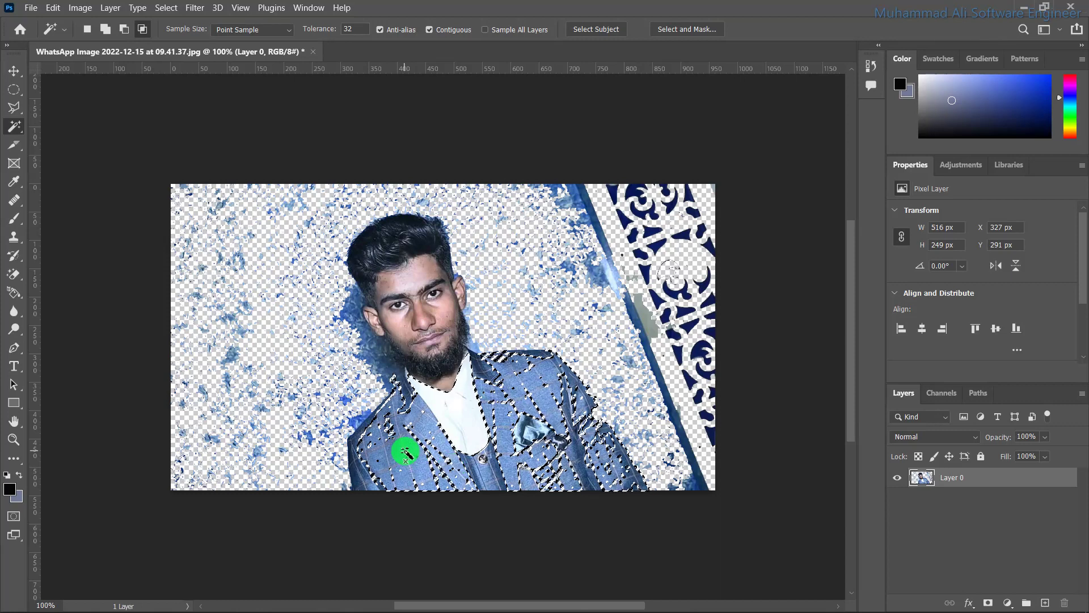
key("v")
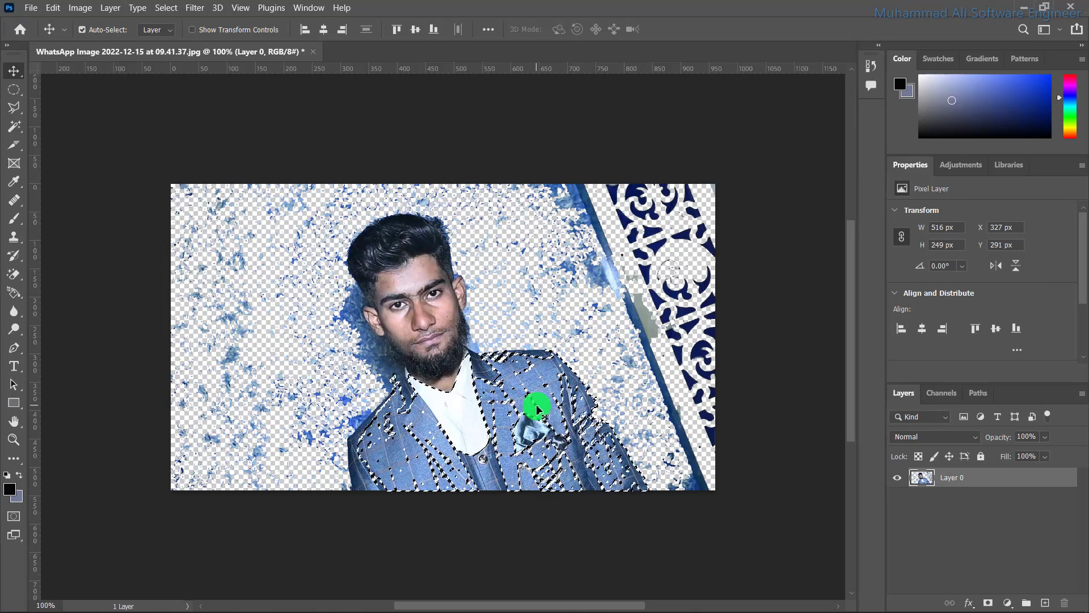
mouse_move(537, 409)
left_mouse_down()
mouse_move(620, 318)
mouse_move(742, 236)
mouse_move(710, 227)
mouse_move(608, 244)
mouse_move(644, 241)
mouse_move(591, 309)
mouse_move(632, 470)
mouse_move(591, 389)
mouse_move(623, 287)
mouse_move(596, 311)
mouse_move(615, 316)
mouse_move(517, 341)
mouse_move(468, 369)
left_mouse_up()
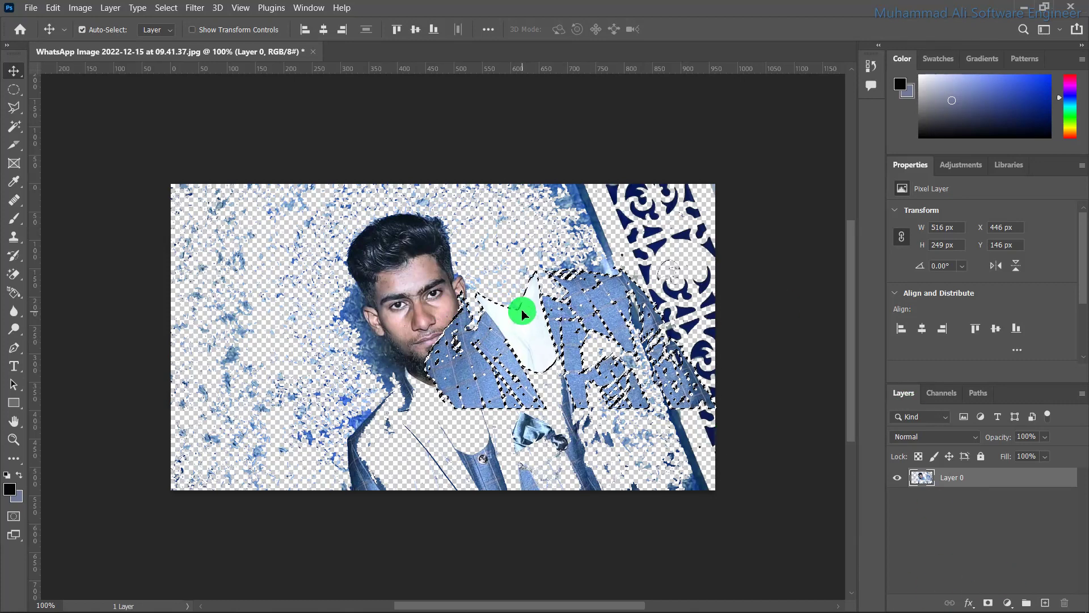
mouse_move(520, 360)
left_mouse_down()
mouse_move(448, 421)
mouse_move(444, 450)
left_mouse_up()
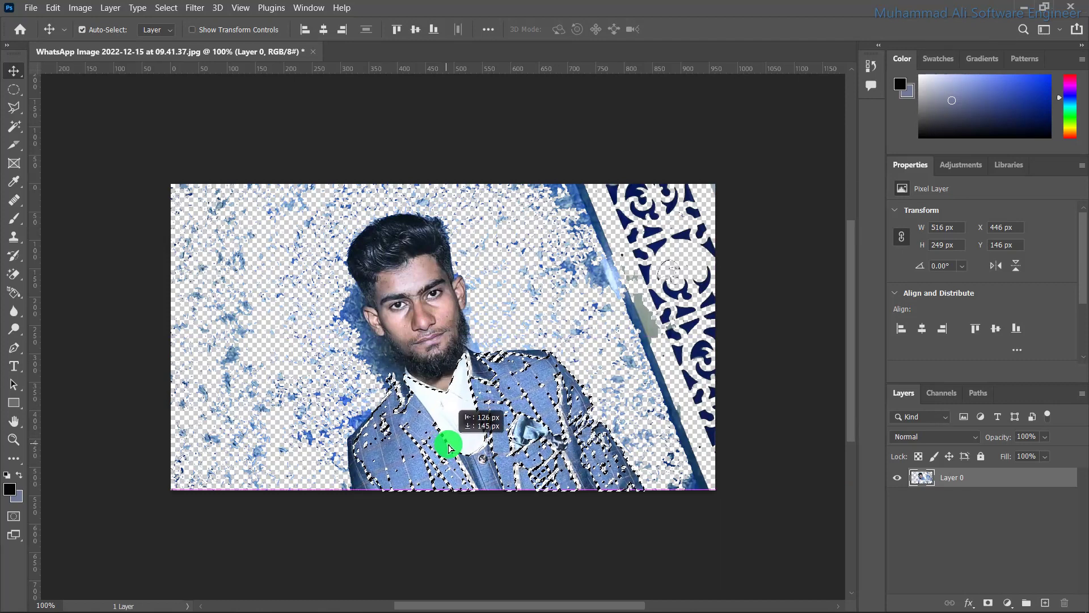
left_click_drag(444, 450, 449, 447)
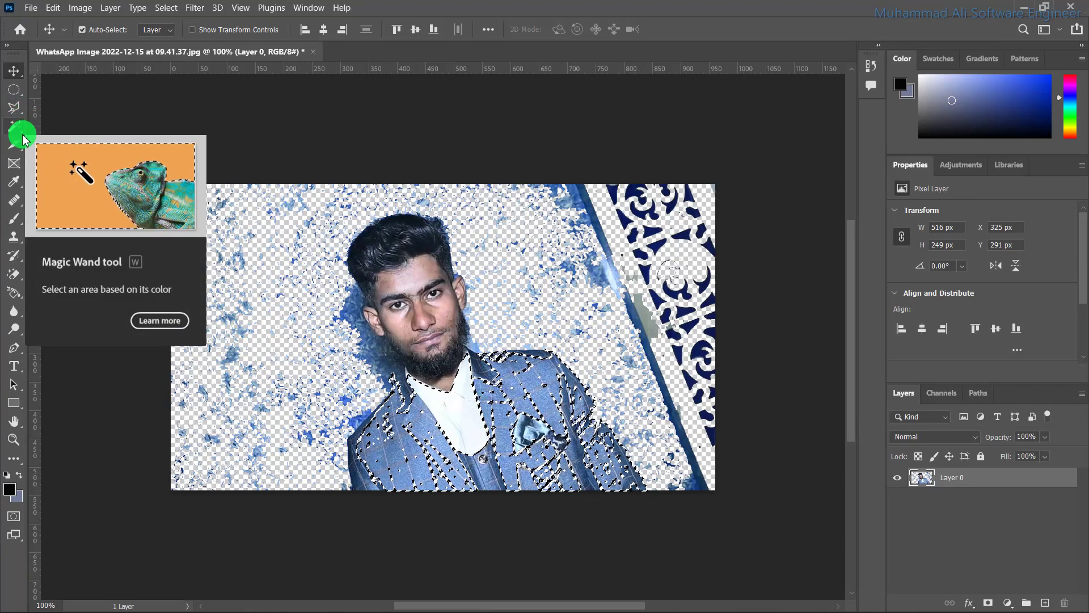
Switch from moving pixels back to the Magic Wand Tool
left_click(22, 139)
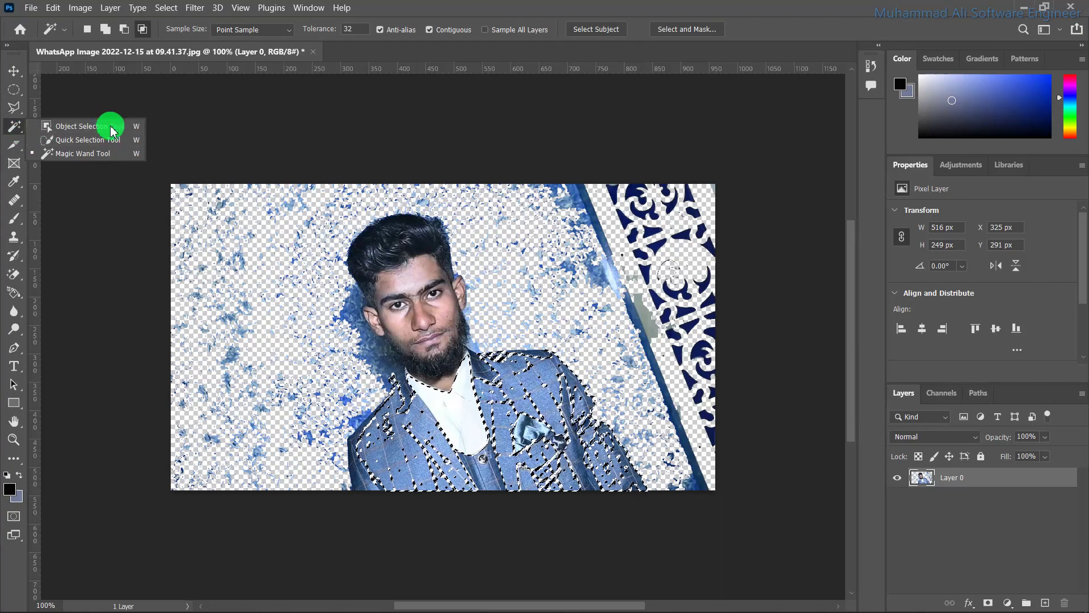